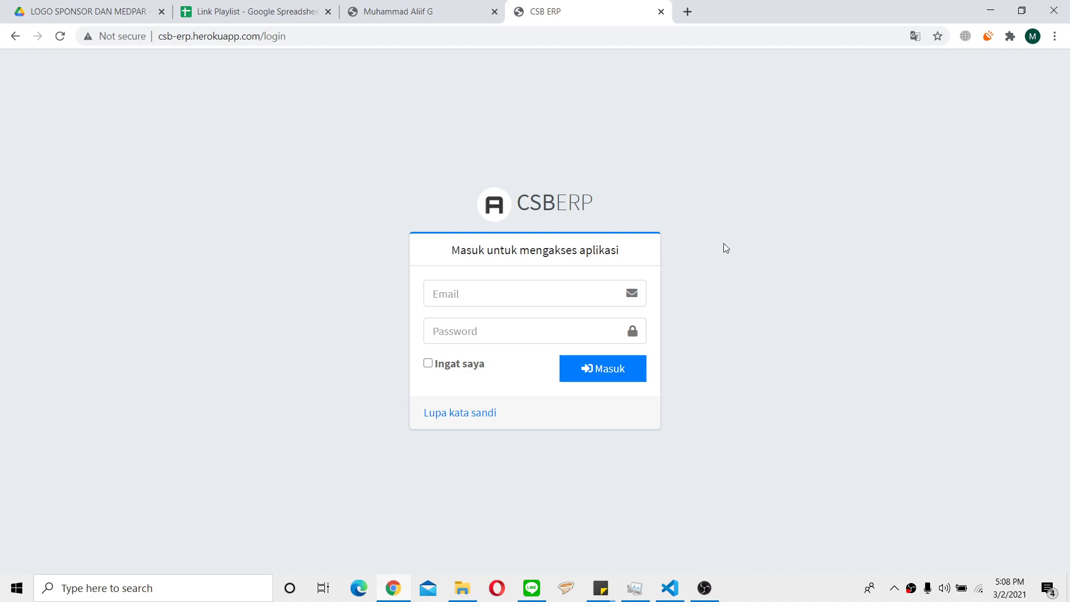
Sign in as the finance user with the saved e-mail and password.
left_click(586, 280)
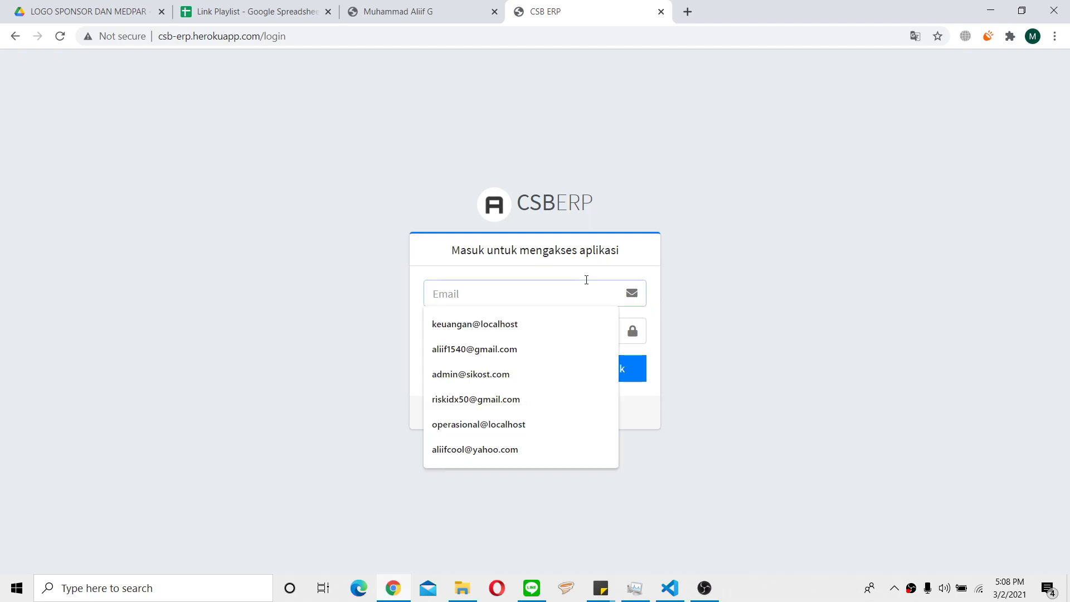
left_click(657, 114)
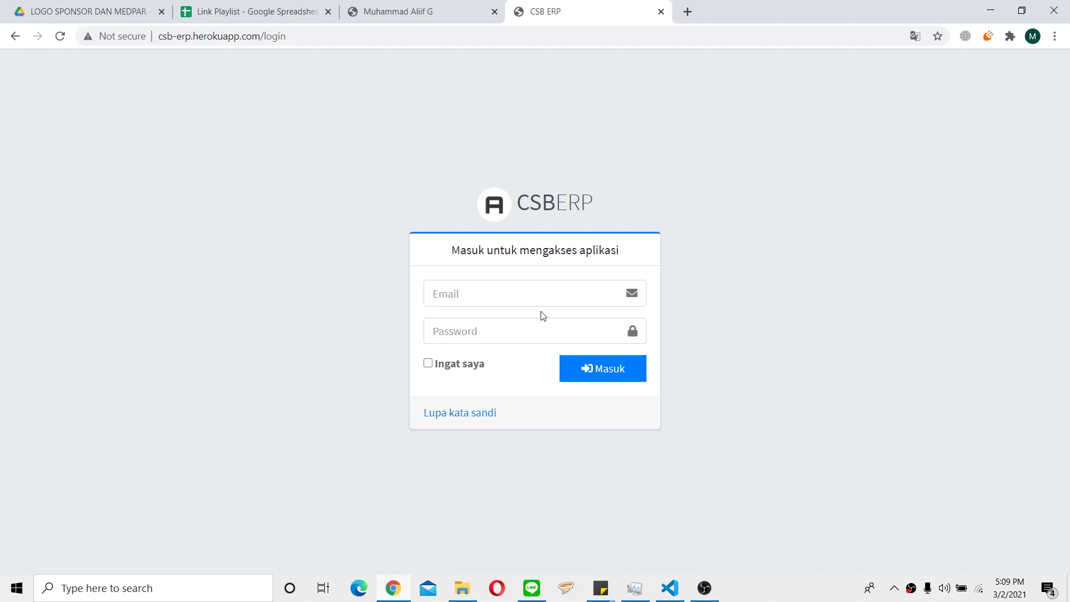
left_click(522, 297)
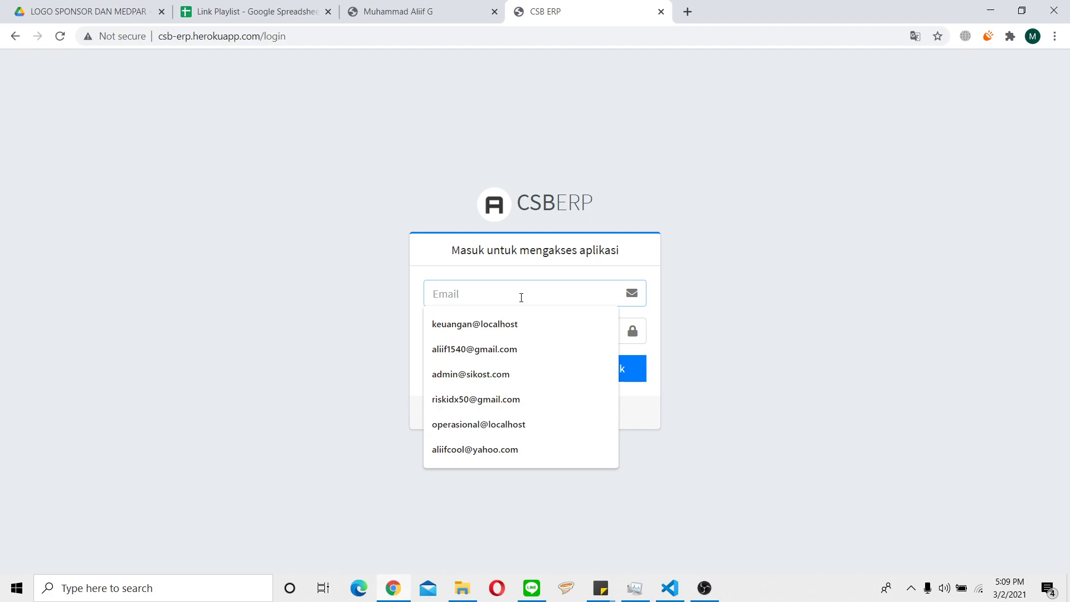
left_click(833, 233)
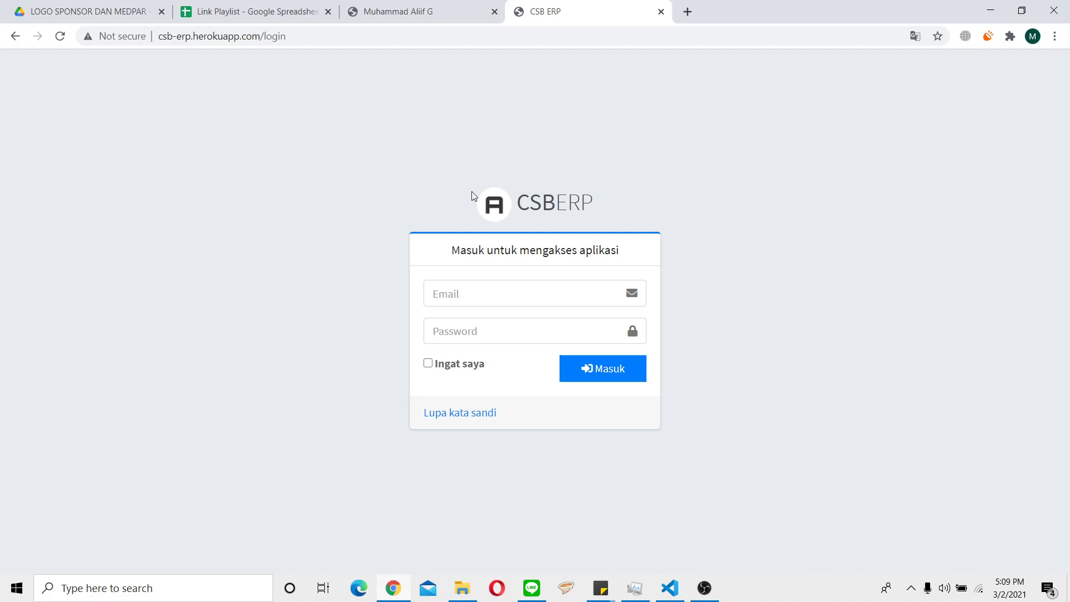
left_click(503, 288)
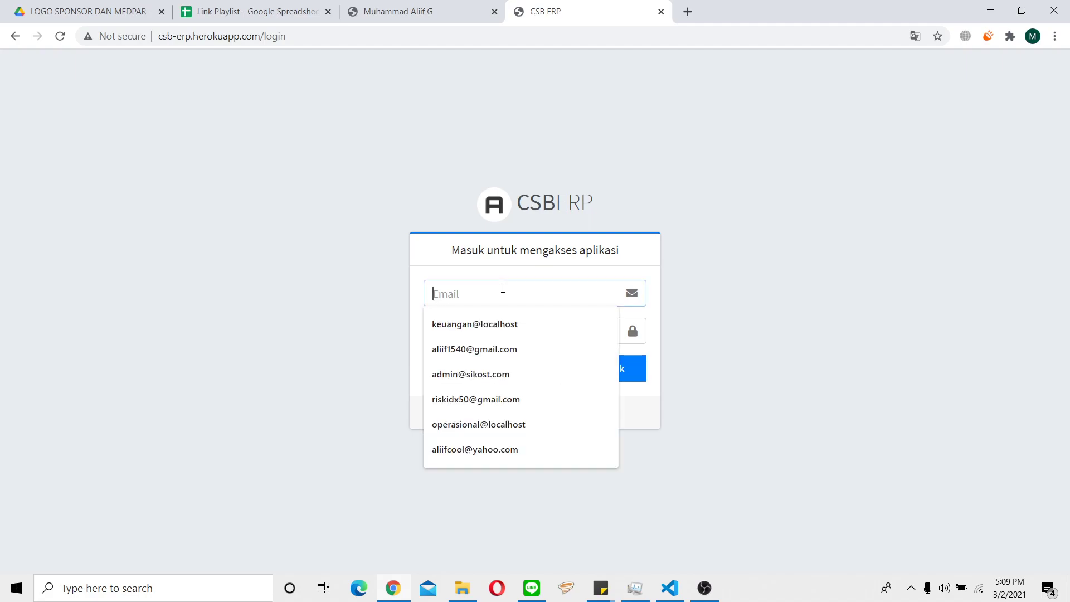
left_click(510, 320)
left_click(516, 334)
type("••••••••")
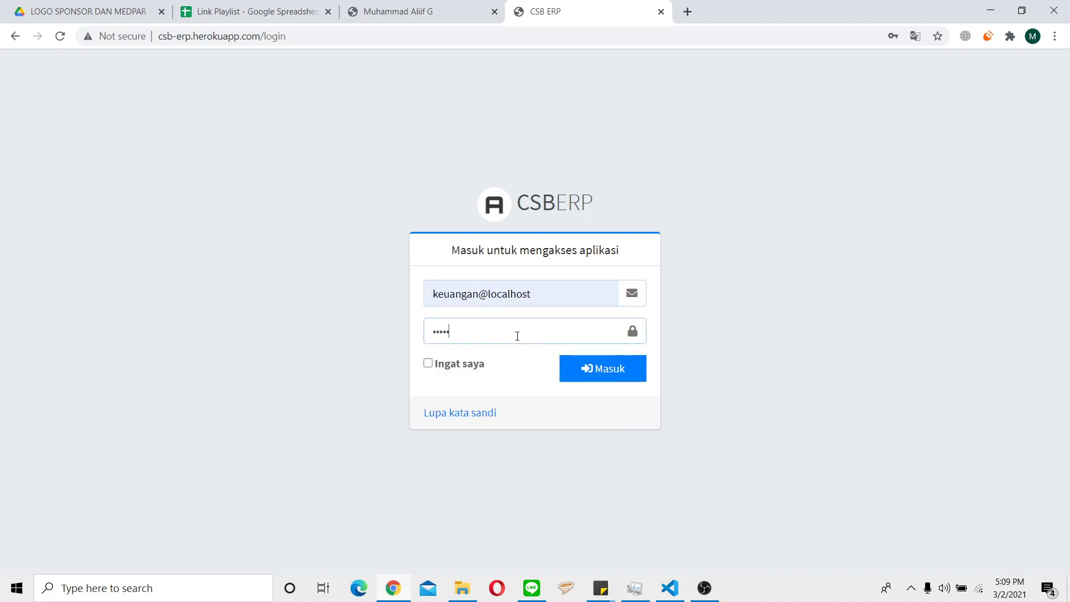
key("Return")
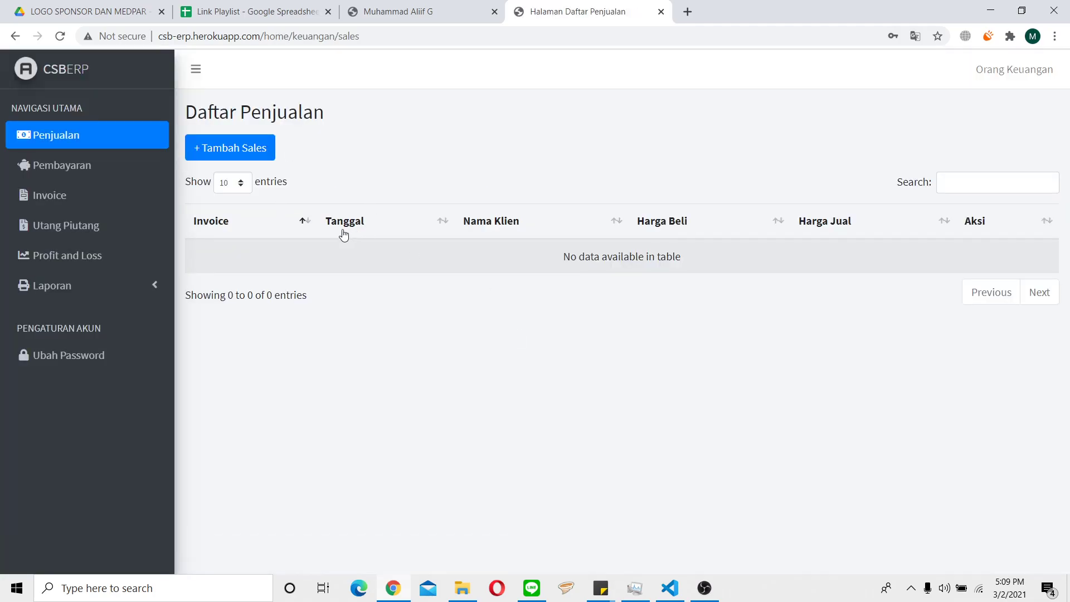
Browse the payments, invoices, debts and receivables lists and the profit-and-loss report.
left_click(121, 174)
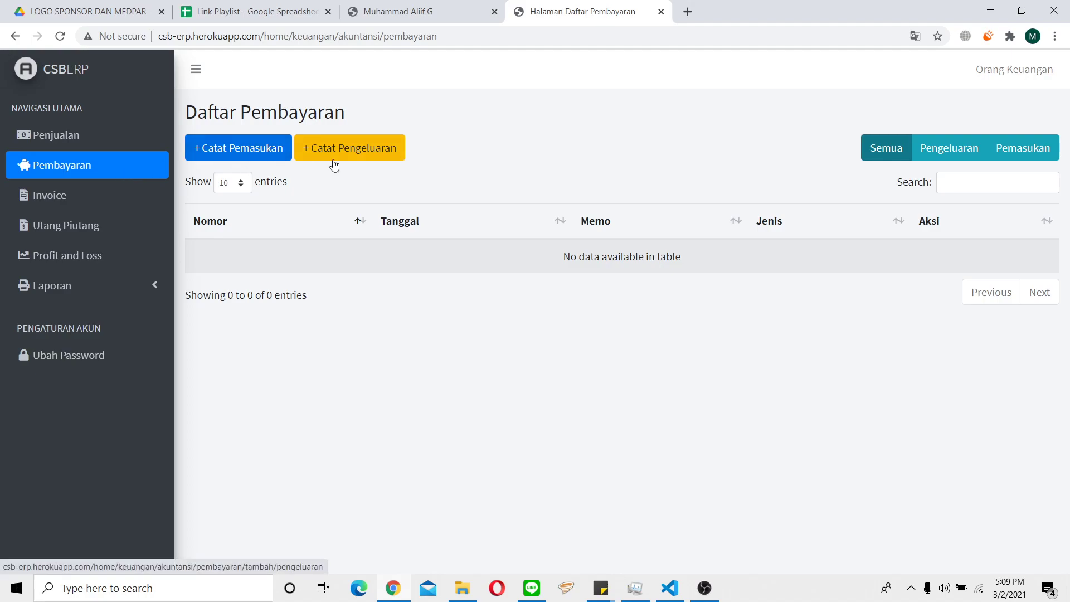
left_click(45, 198)
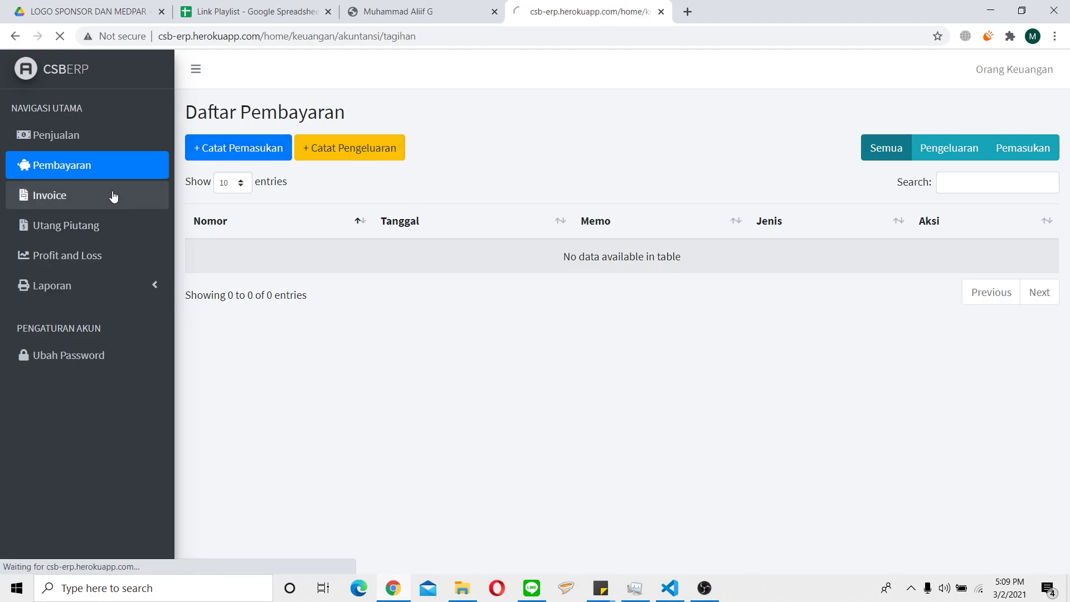
left_click(66, 229)
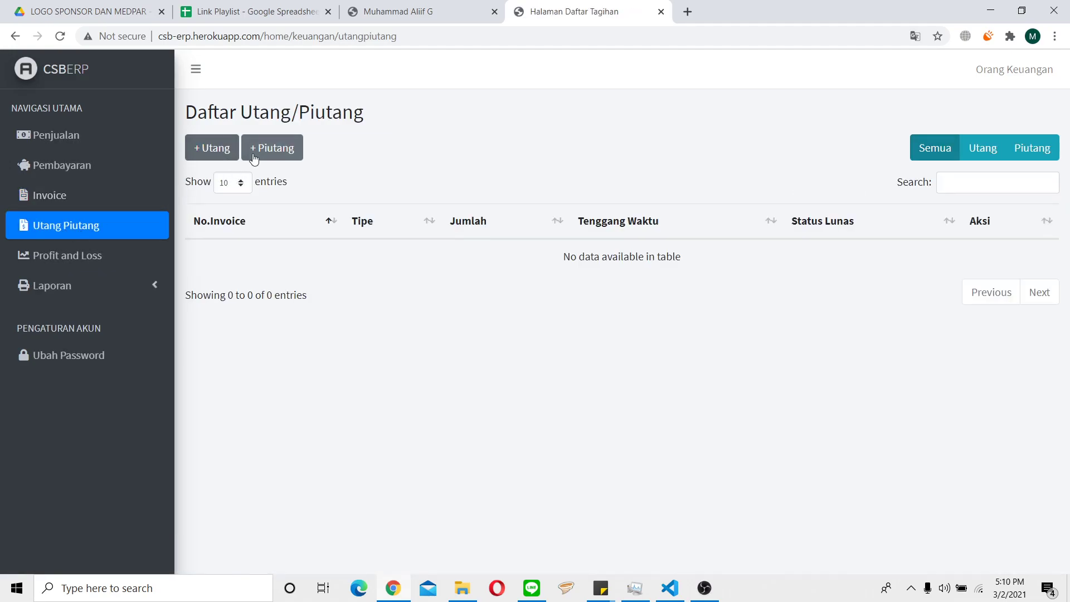
left_click(96, 266)
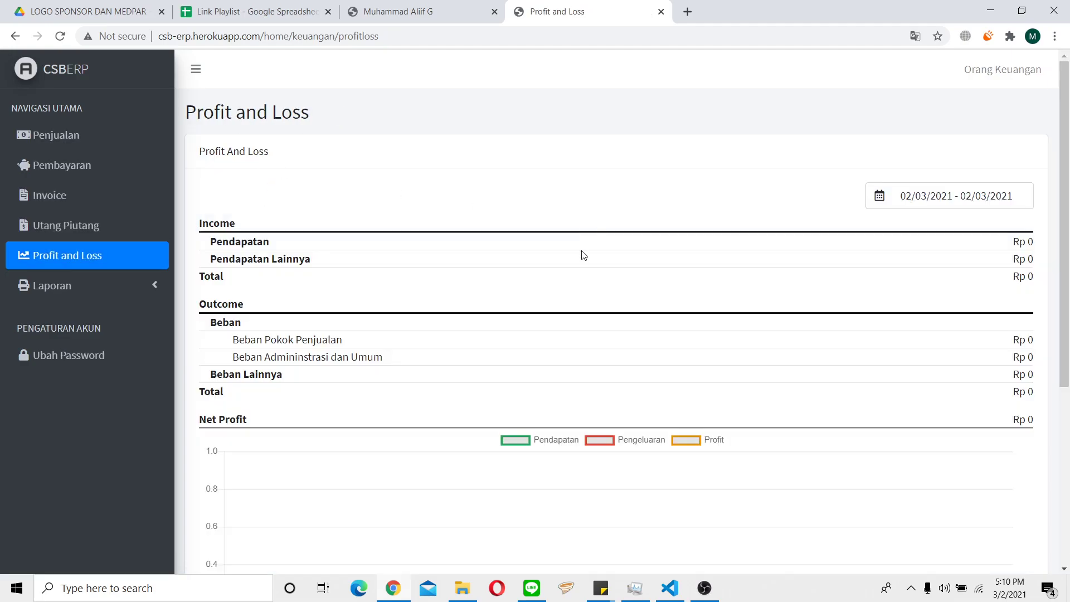
left_click(112, 288)
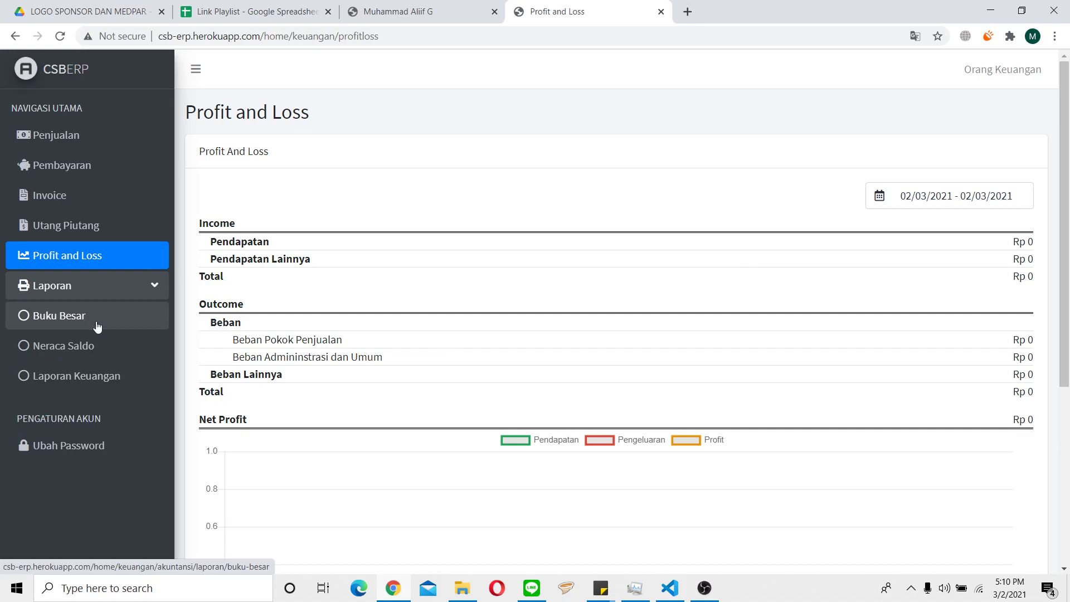
Log out and sign back in as the operations user, declining Chrome's password save.
left_click(1010, 82)
left_click(995, 116)
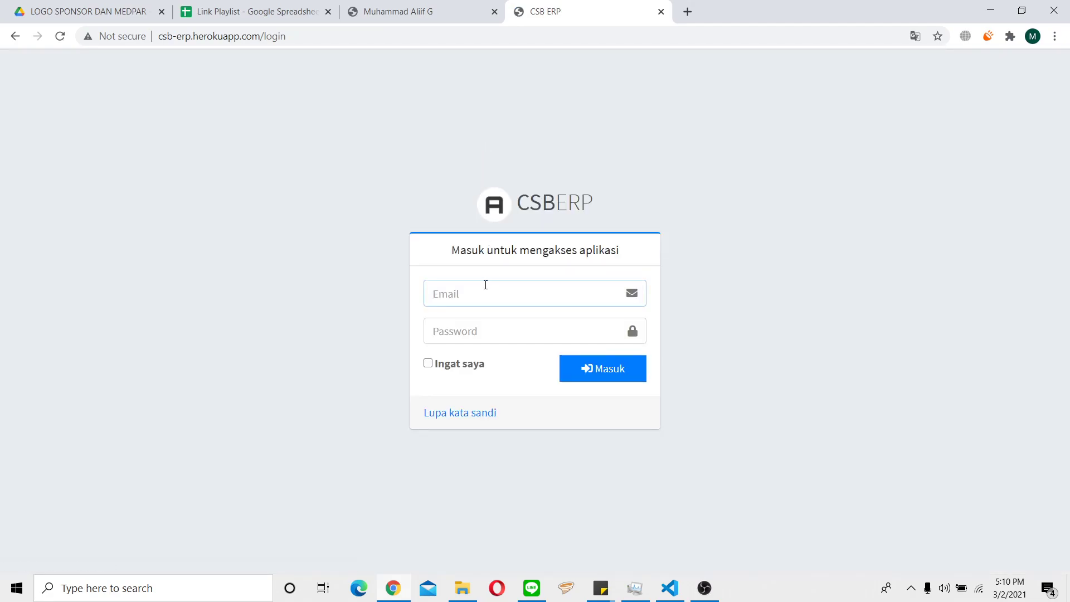
left_click(484, 282)
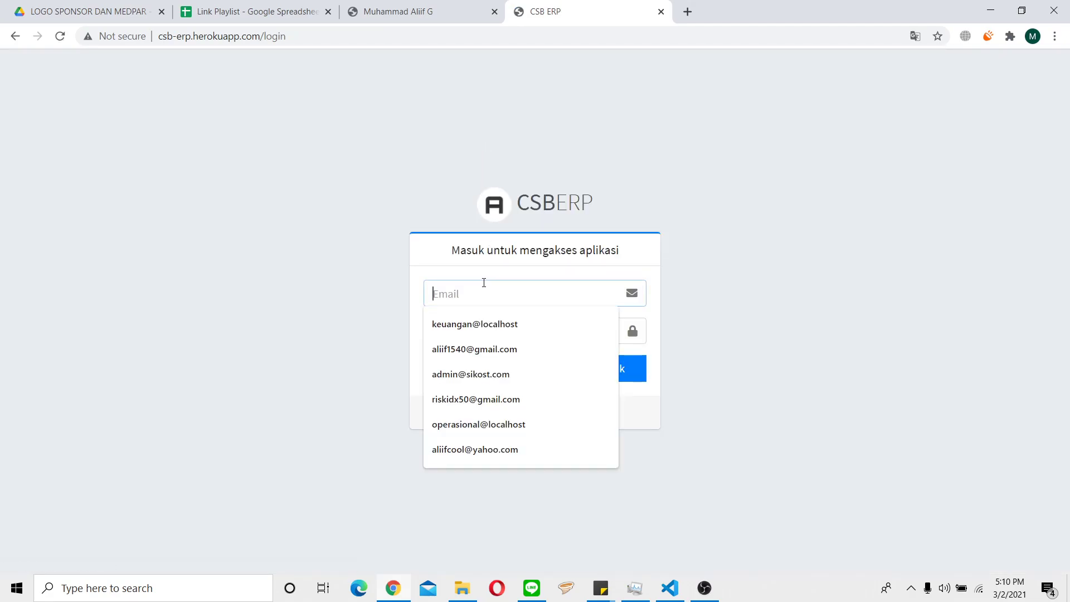
left_click(517, 431)
left_click(498, 333)
type("password")
key("Return")
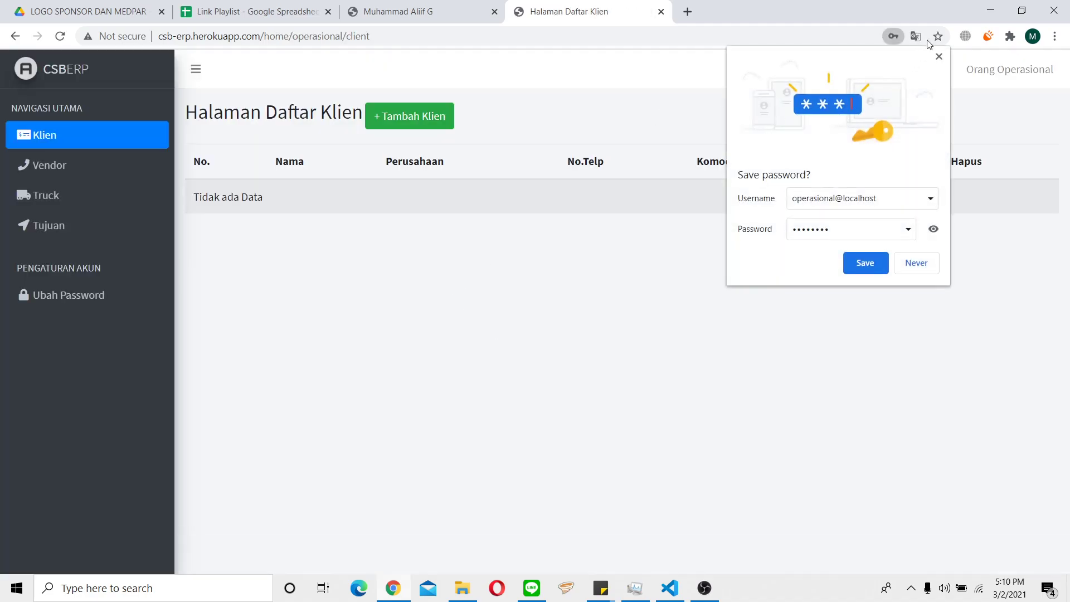
left_click(939, 57)
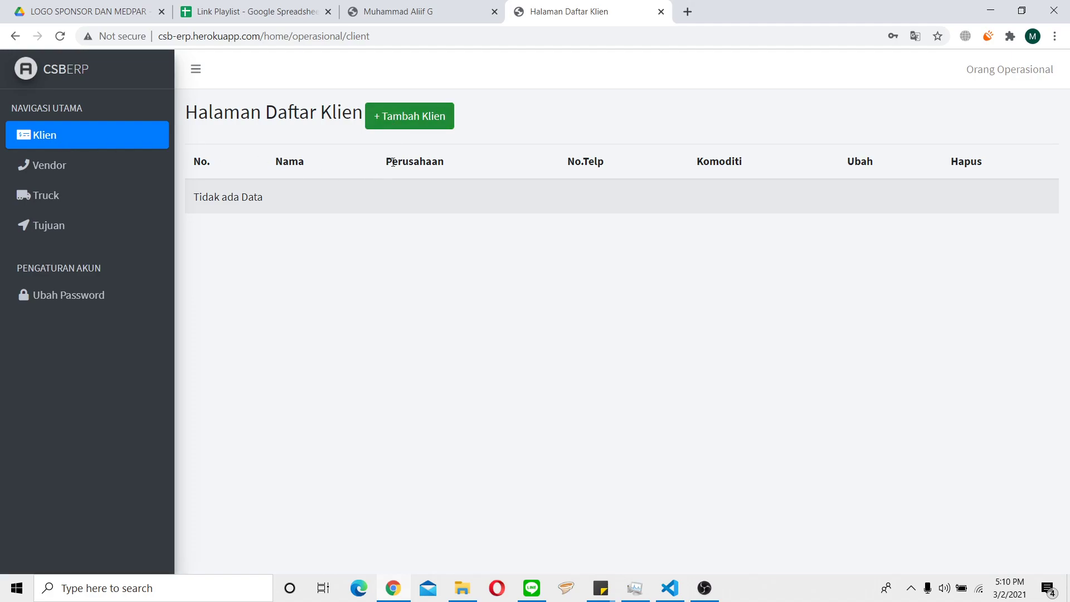
Look through the vendor, truck and destination lists, then go to the client list.
left_click(75, 172)
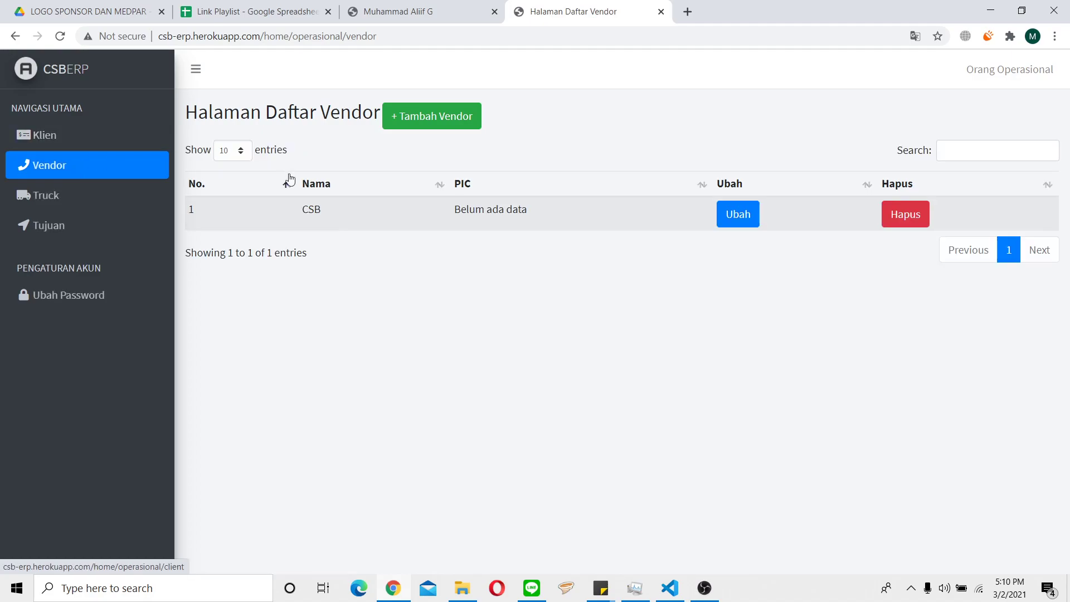
left_click(67, 206)
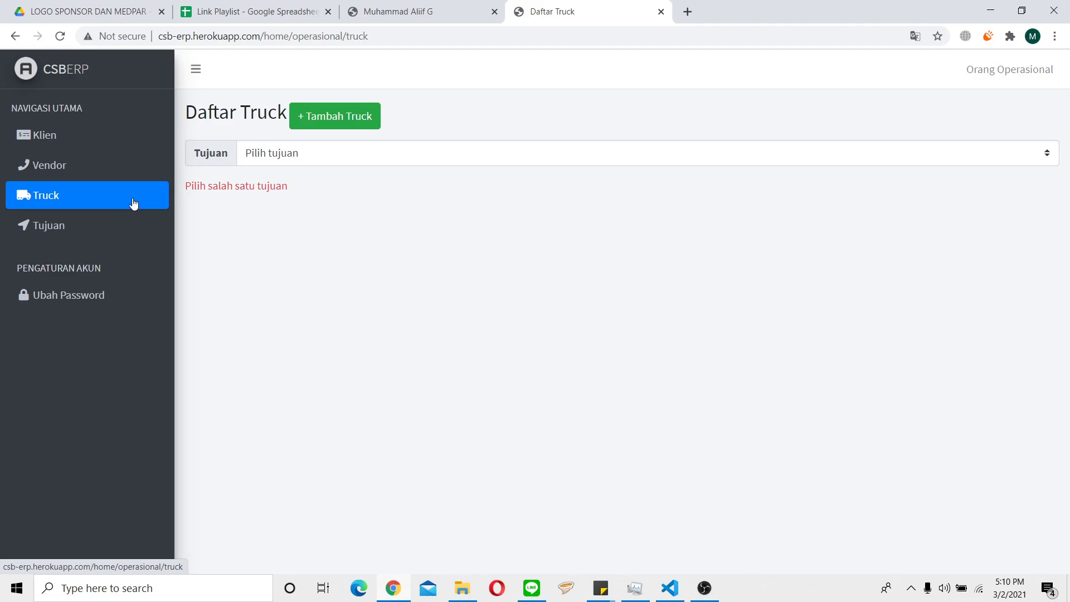
left_click(118, 226)
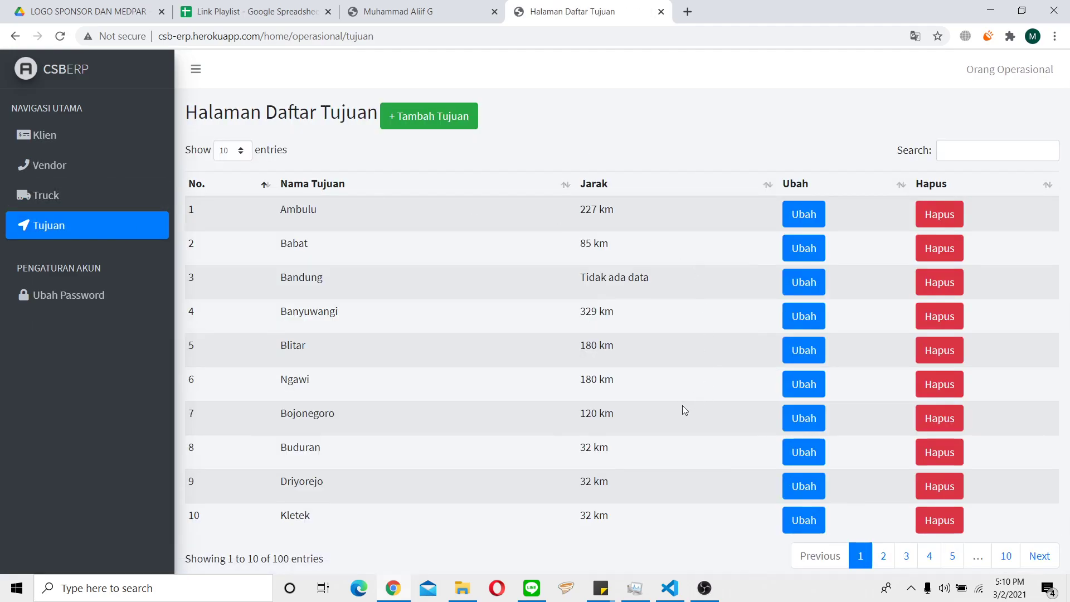
left_click(86, 167)
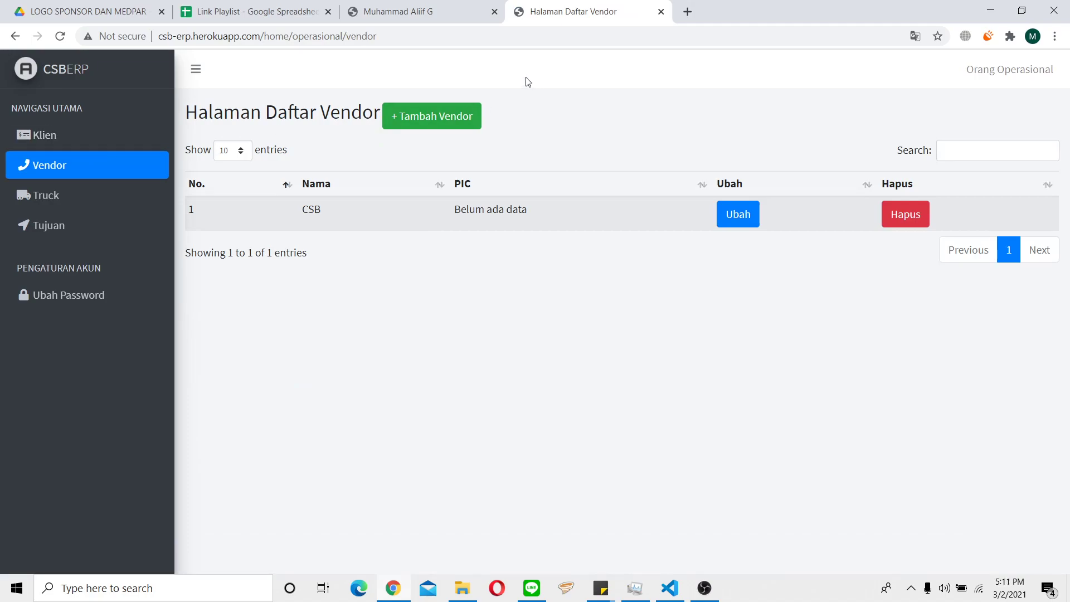
left_click(107, 135)
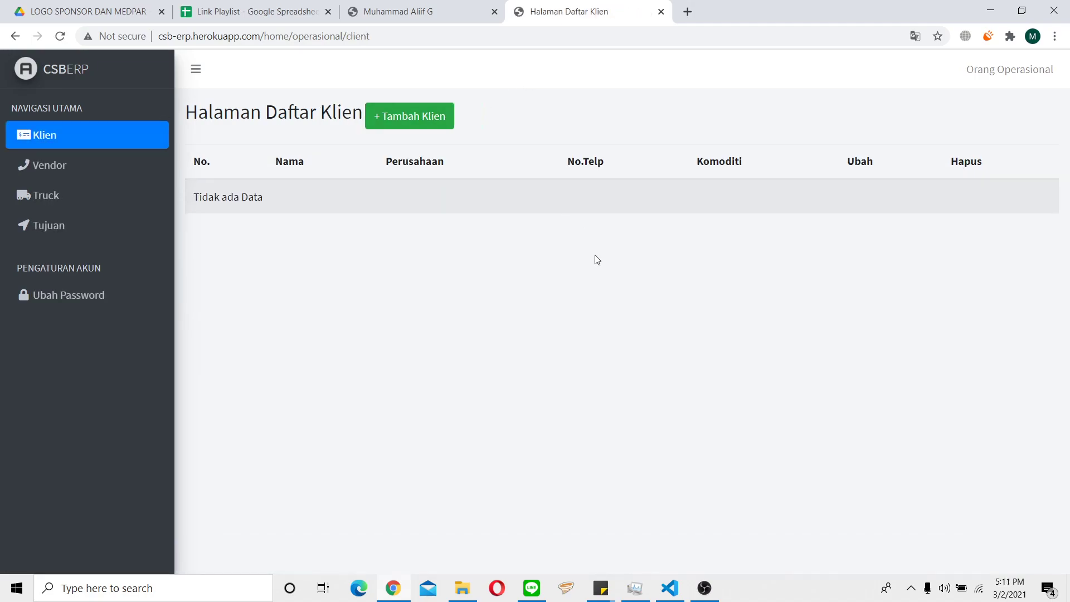
Open the Tambah Klien form and check its name, company, phone and commodity fields.
left_click(431, 131)
left_click(494, 156)
left_click(557, 219)
left_click(543, 278)
left_click(533, 335)
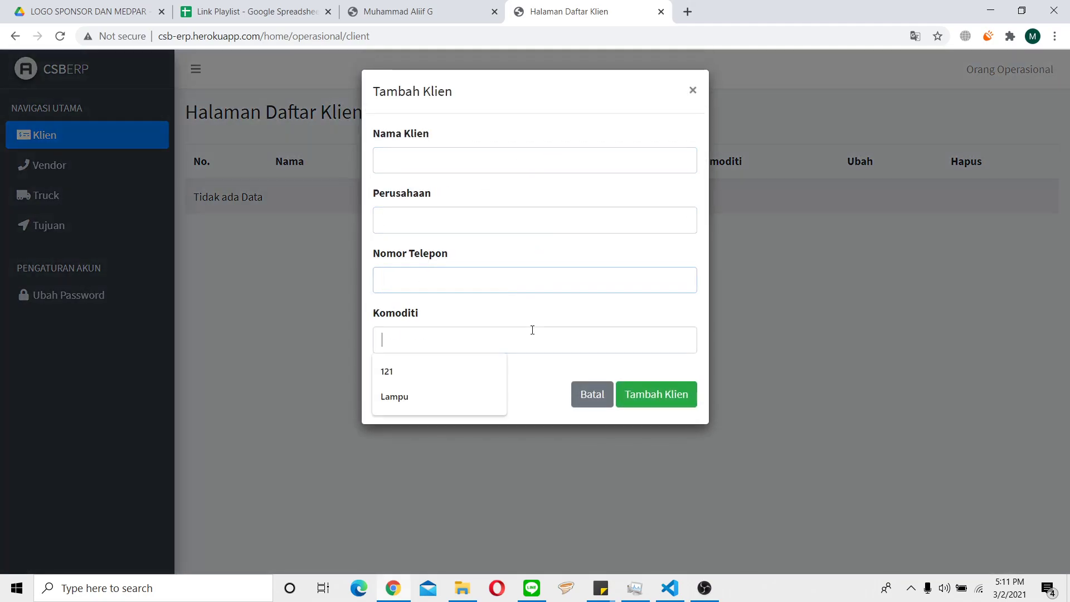
left_click(467, 167)
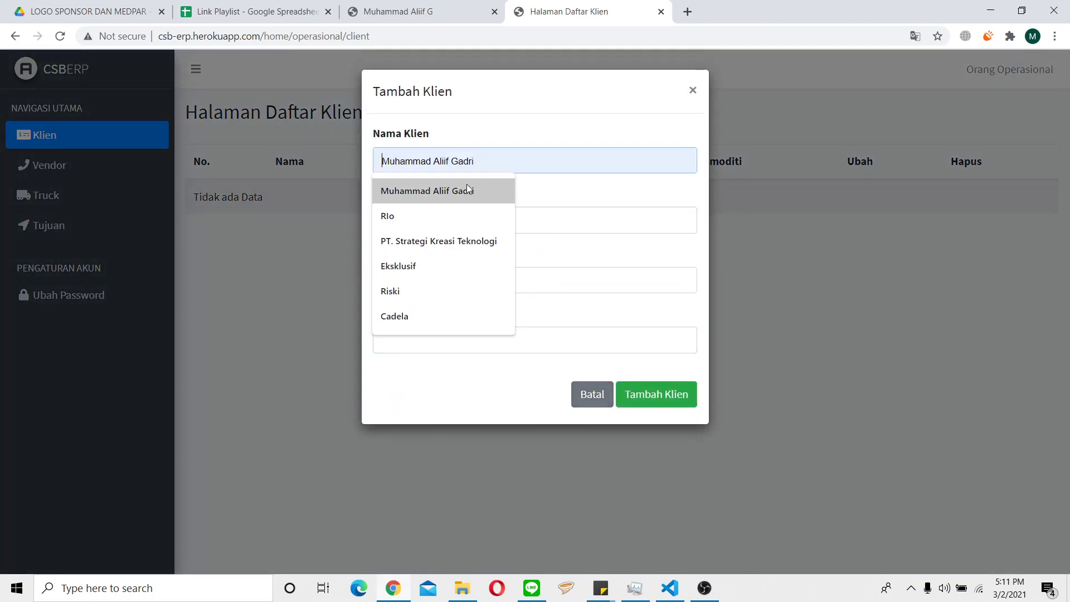
Fill in a saved client name, company CSB, a phone number and commodity Lampu, then save.
left_click(467, 190)
left_click(485, 217)
left_click(457, 276)
left_click(459, 279)
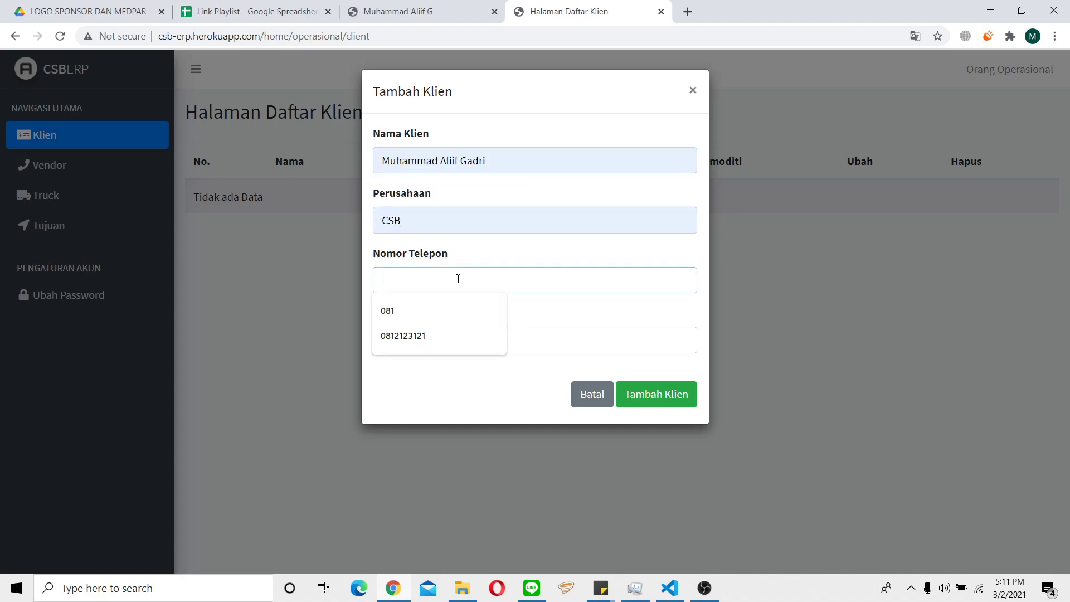
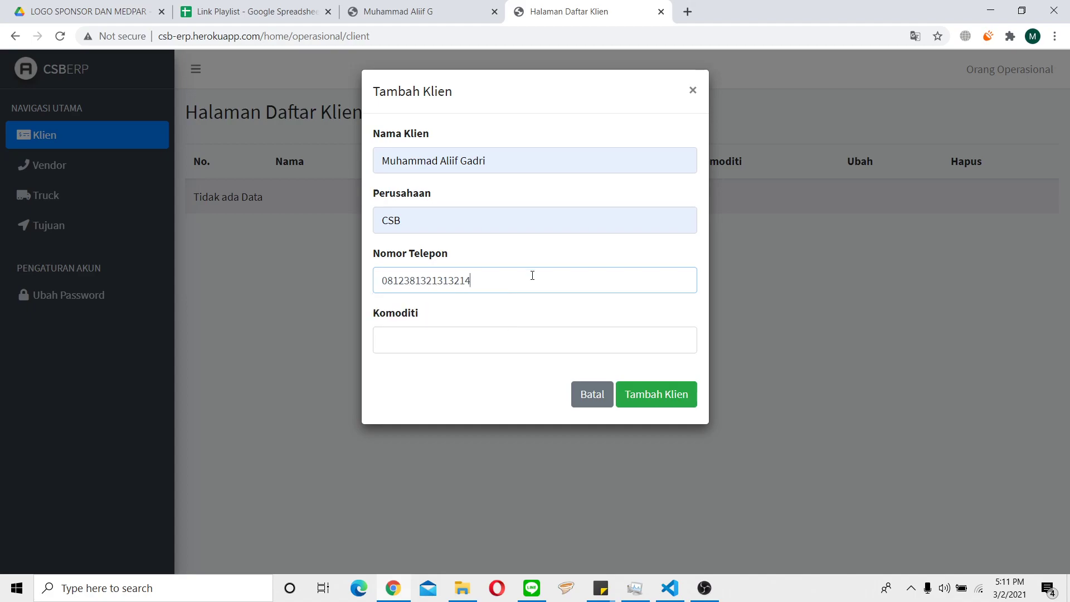
left_click(424, 334)
type("Lampu")
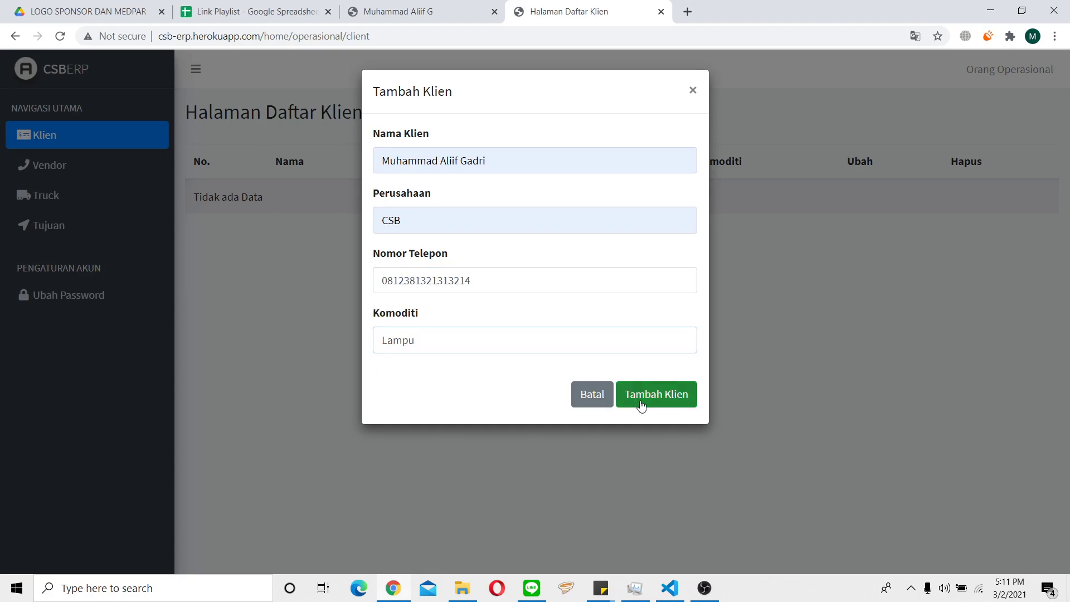
left_click(636, 401)
left_click_drag(594, 286, 691, 270)
left_click(691, 270)
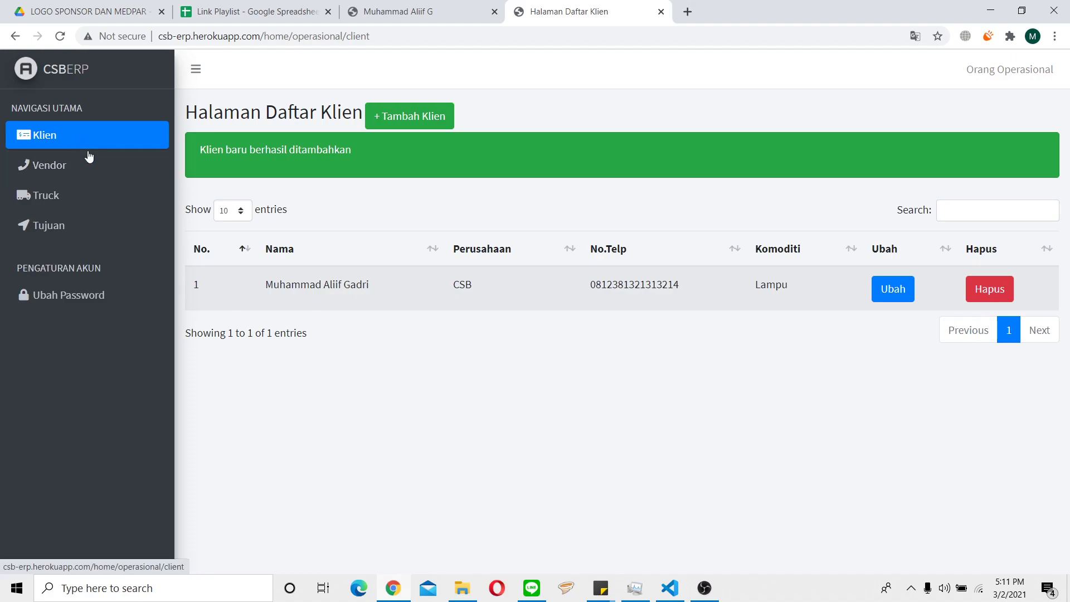
left_click(1014, 69)
Log out of the operations account and sign in as the finance user via autofill.
left_click(1005, 109)
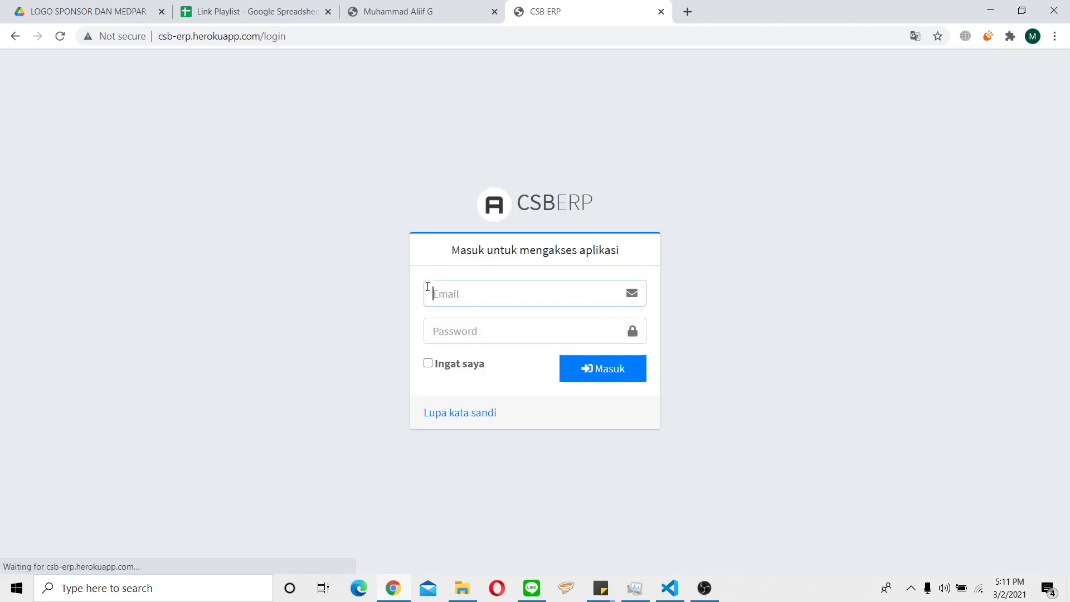
left_click(480, 300)
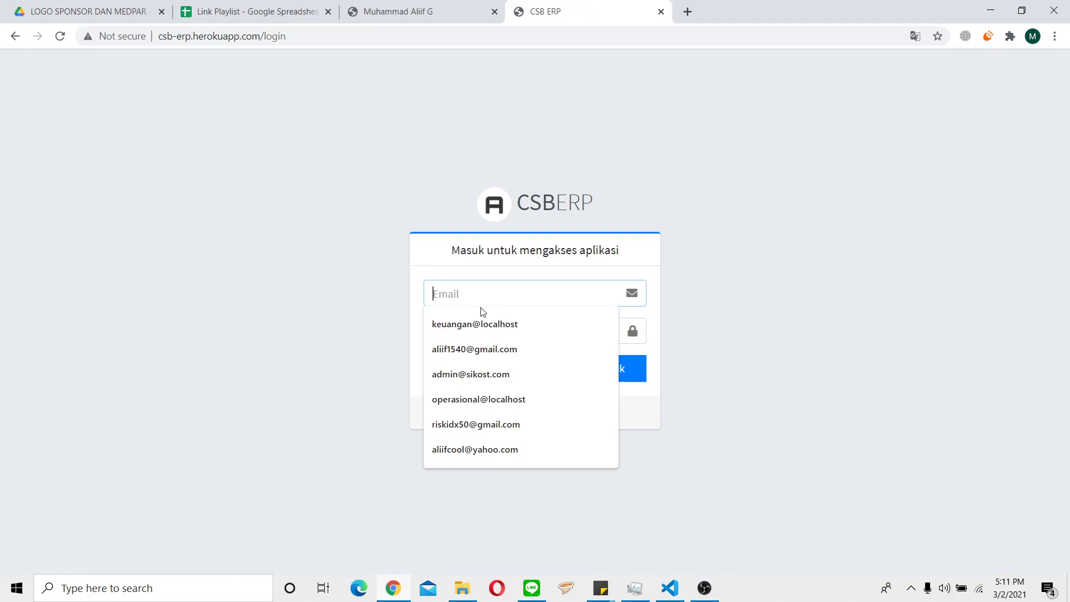
left_click(479, 321)
left_click(476, 328)
type("pass")
key("Return")
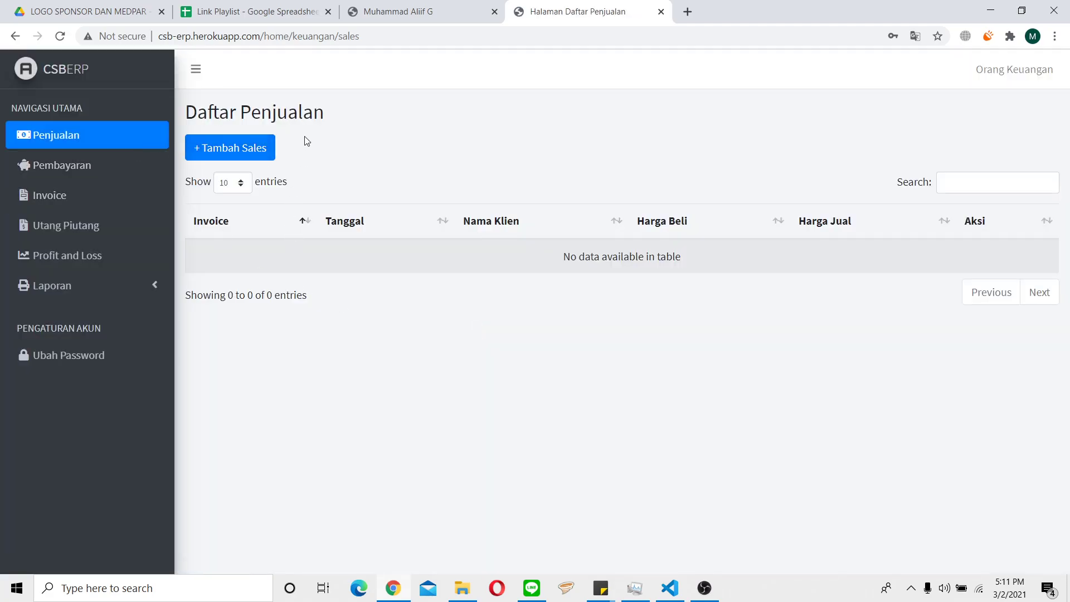
Start a new sale and select the CSB client.
left_click(265, 154)
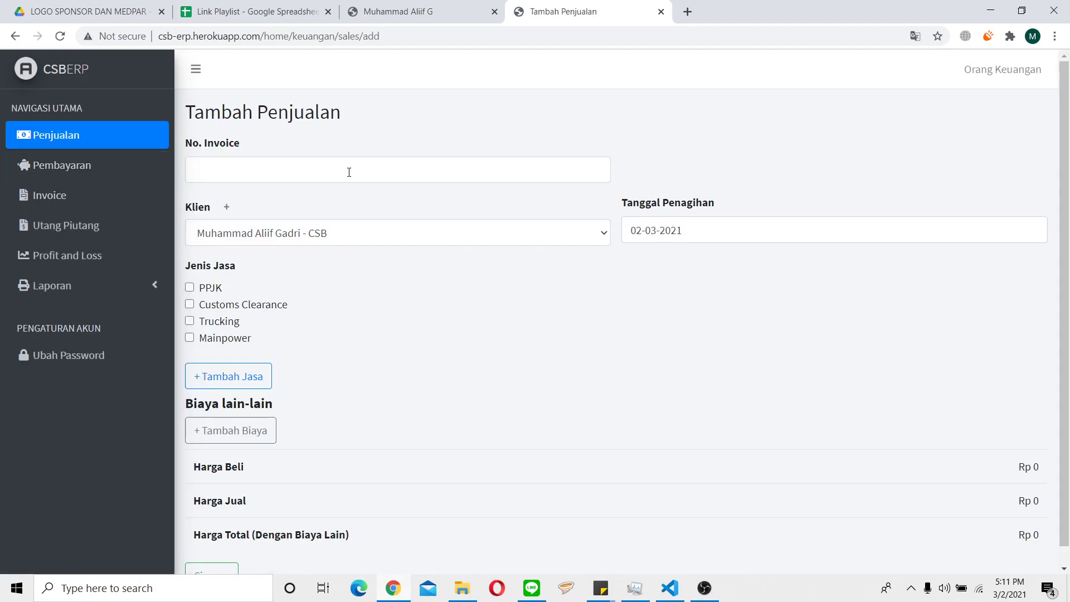
left_click(349, 173)
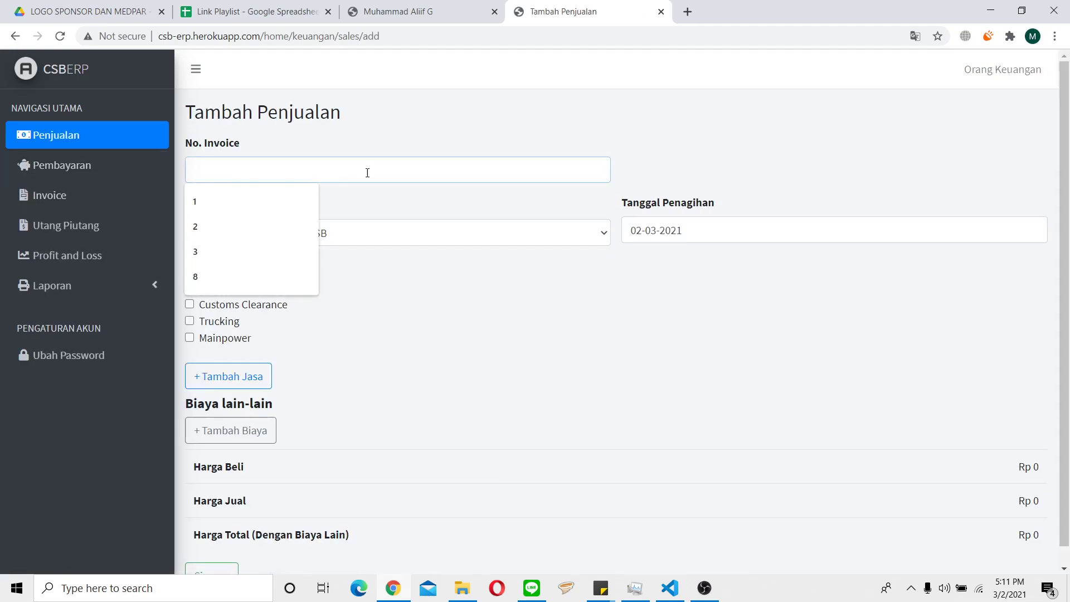
left_click(434, 402)
left_click(606, 234)
left_click(598, 234)
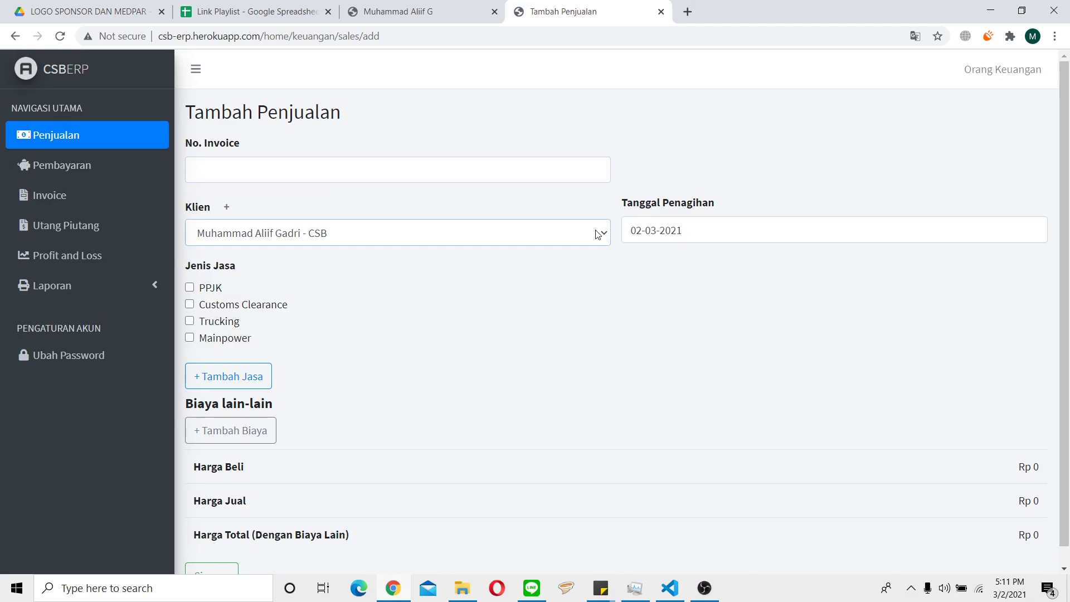
left_click(598, 234)
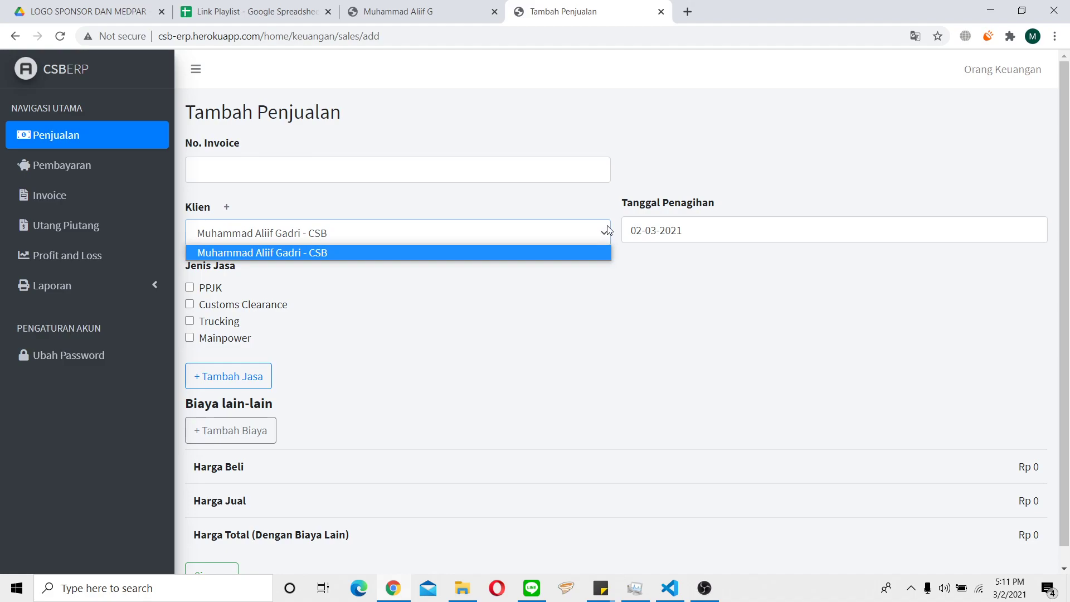
left_click(605, 259)
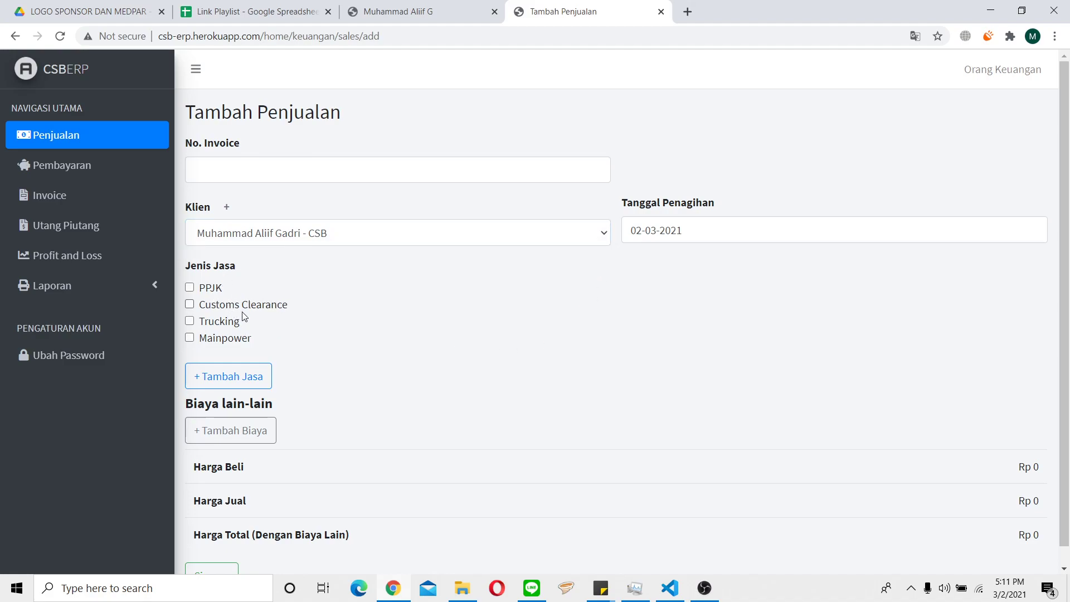
Add a service block with Mainpower ticked and review its cost fields.
scroll(282, 244, "down", 1)
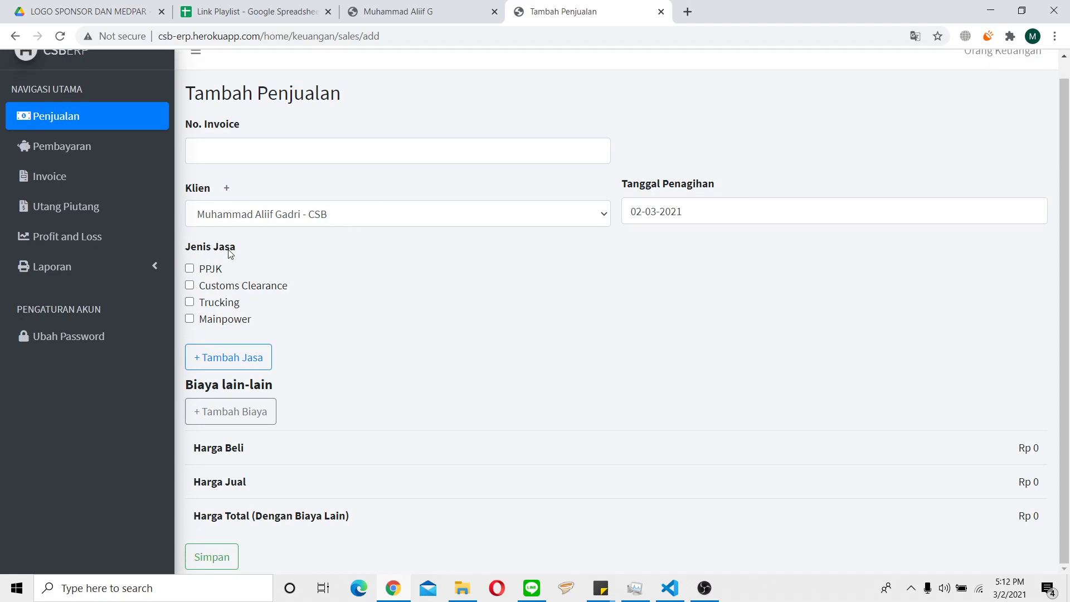
scroll(230, 262, "up", 1)
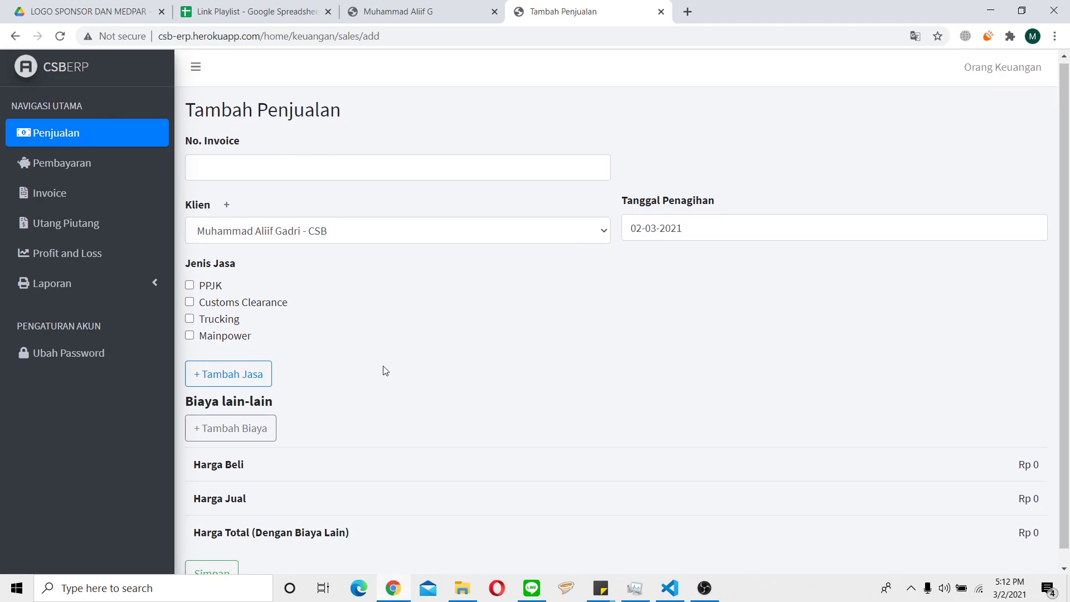
scroll(382, 371, "down", 1)
scroll(251, 359, "down", 8)
left_click(252, 378)
scroll(342, 278, "down", 2)
scroll(345, 278, "up", 9)
scroll(345, 279, "up", 2)
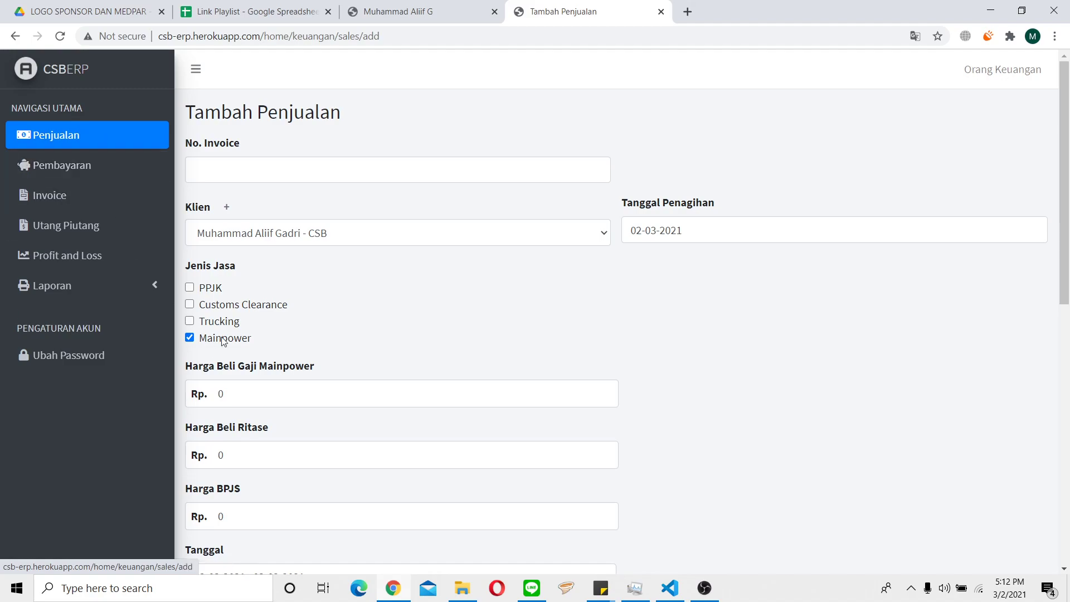
Untick Mainpower and leave the sale for the empty payments list.
scroll(331, 311, "down", 3)
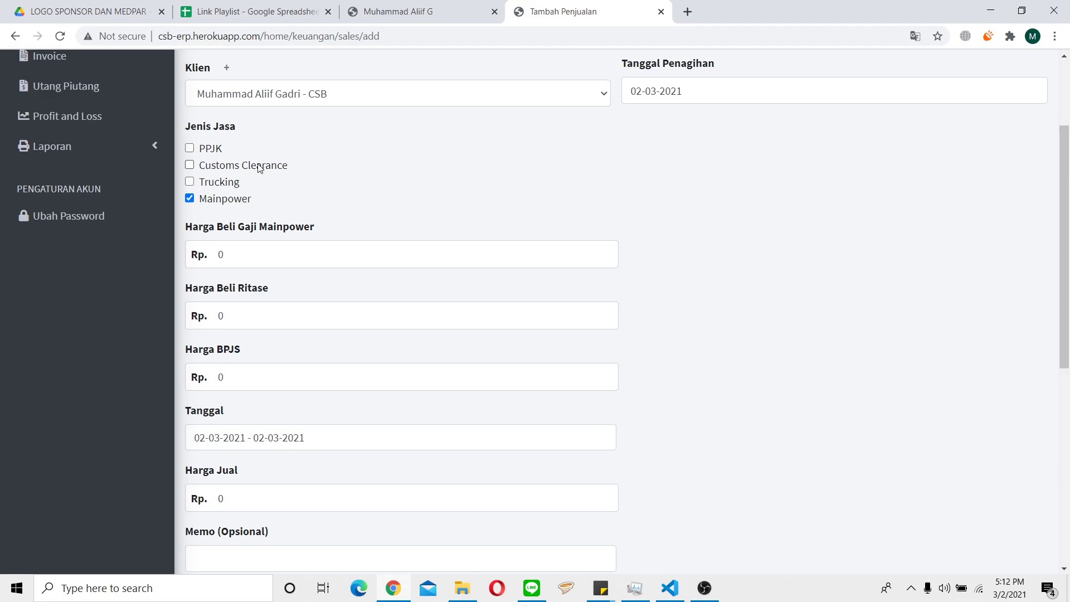
left_click(240, 199)
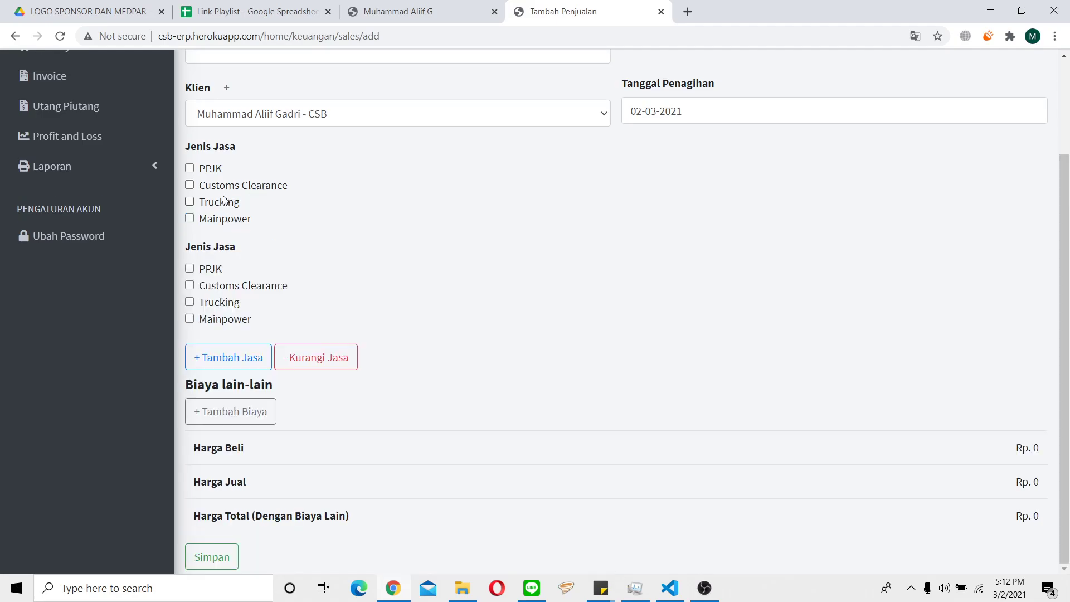
scroll(143, 175, "up", 3)
left_click(122, 171)
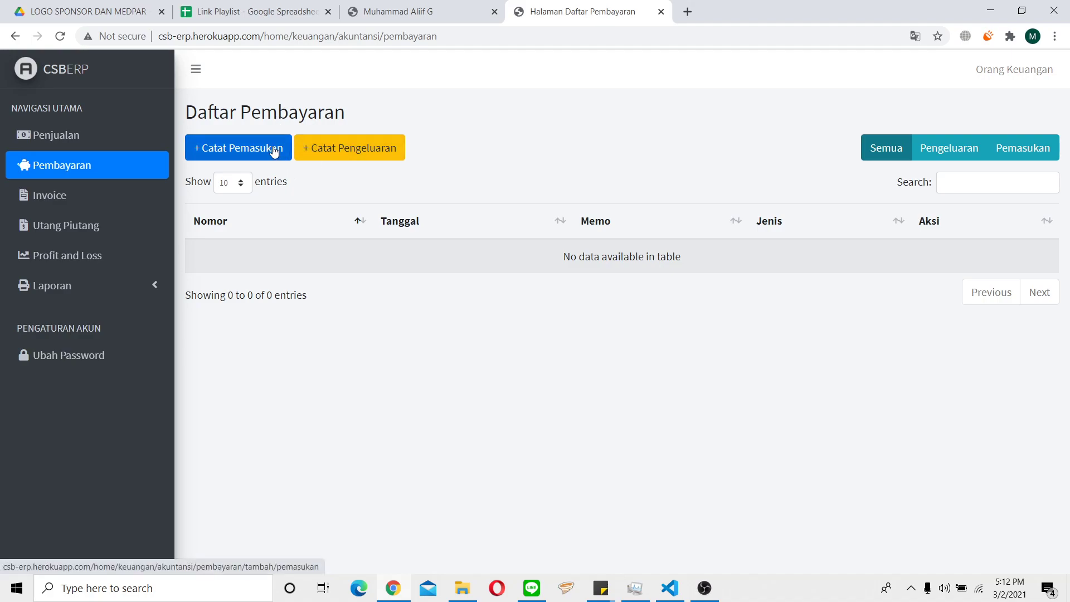
Start a new income payment with partner type Vendor and receiving bank 1104 - Ayat Silang.
left_click(249, 150)
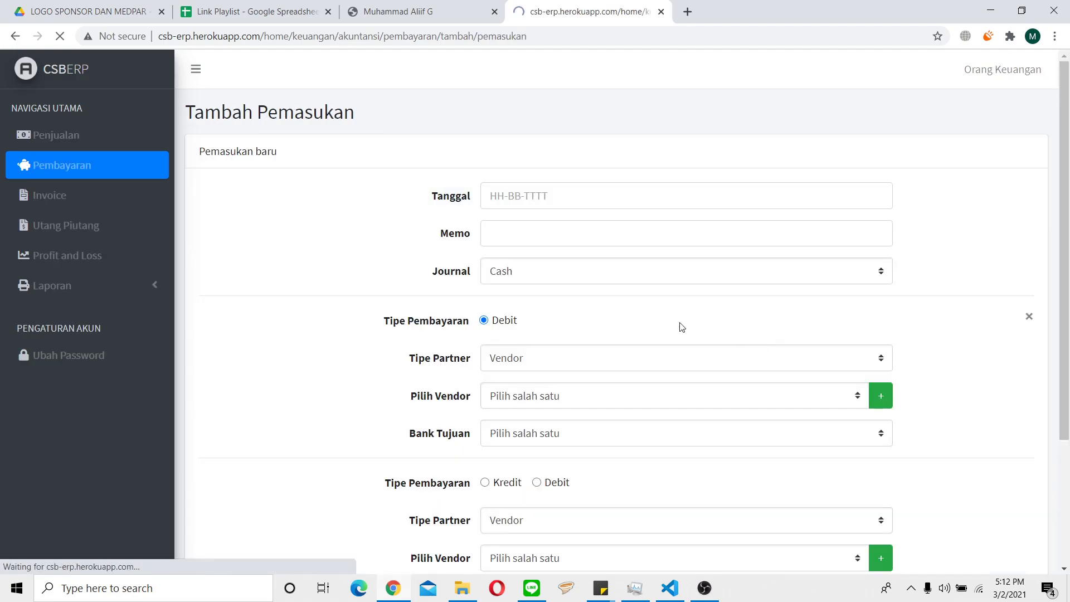
left_click(558, 237)
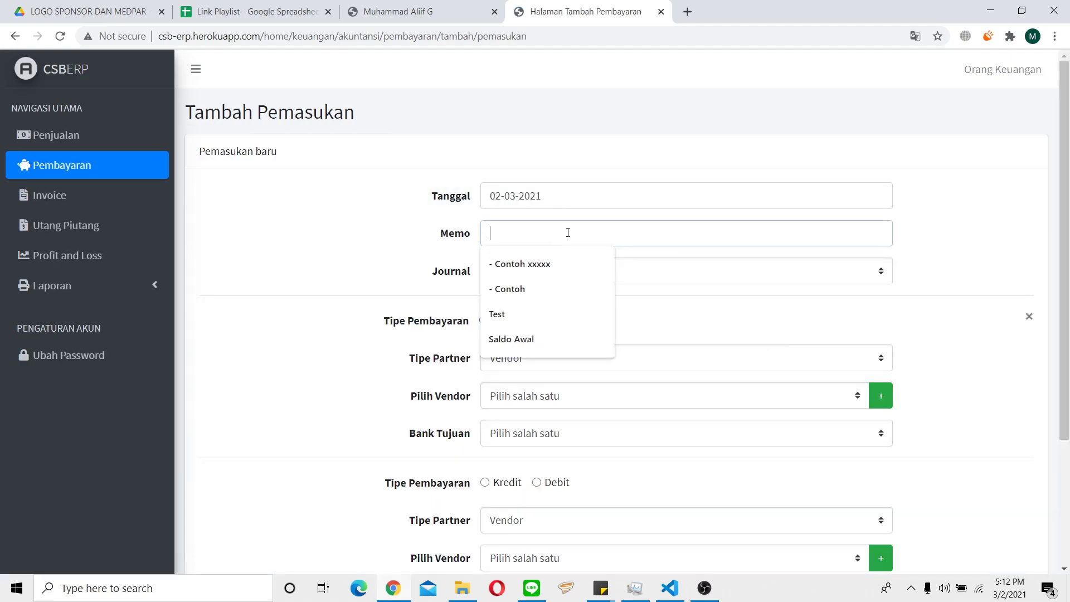
scroll(986, 233, "down", 3)
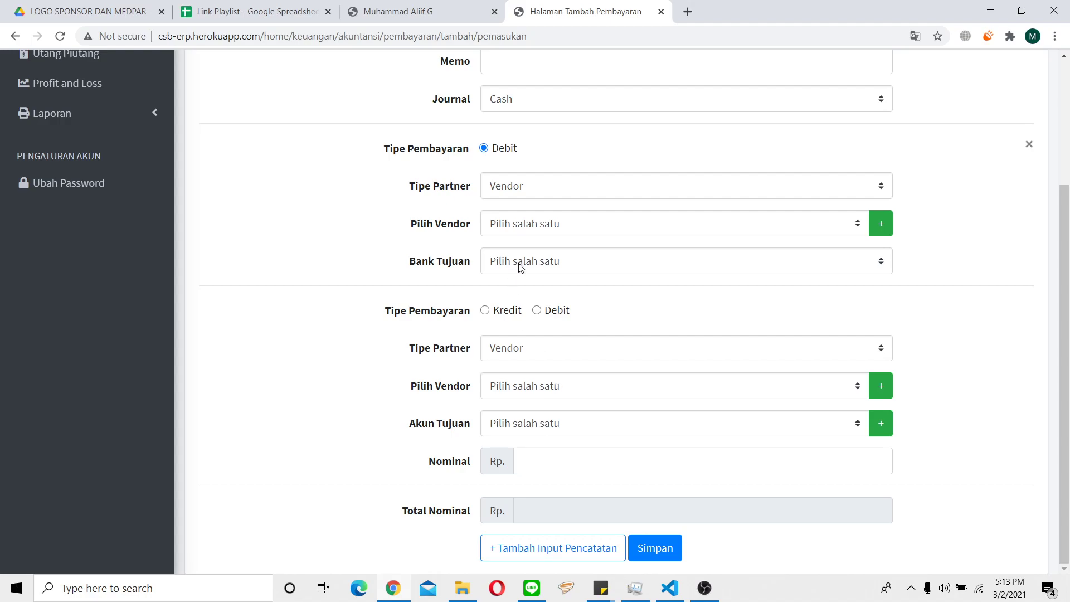
left_click(570, 186)
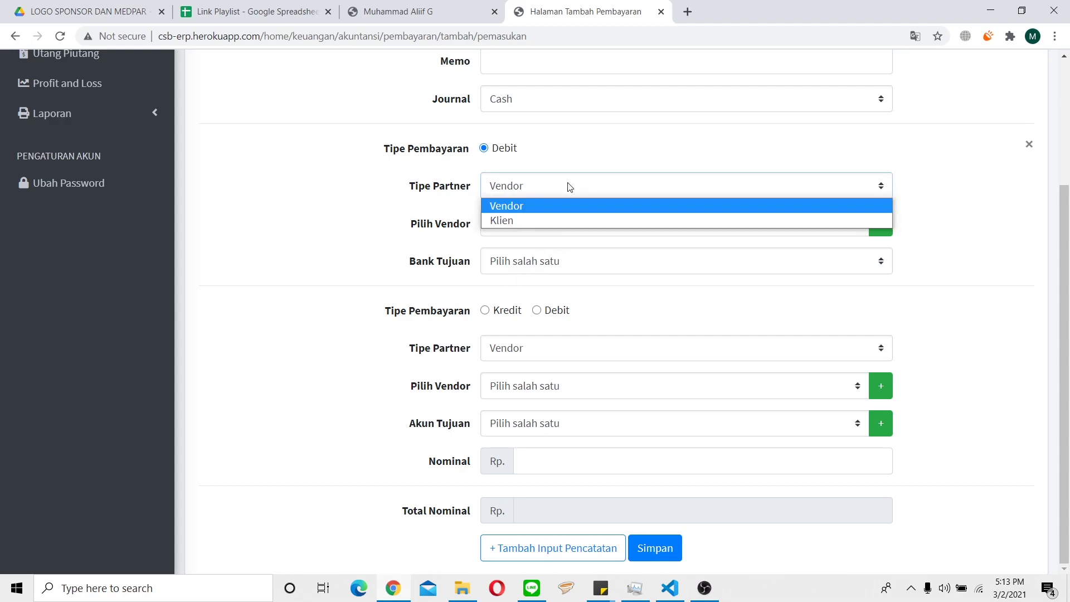
left_click(571, 189)
left_click(577, 253)
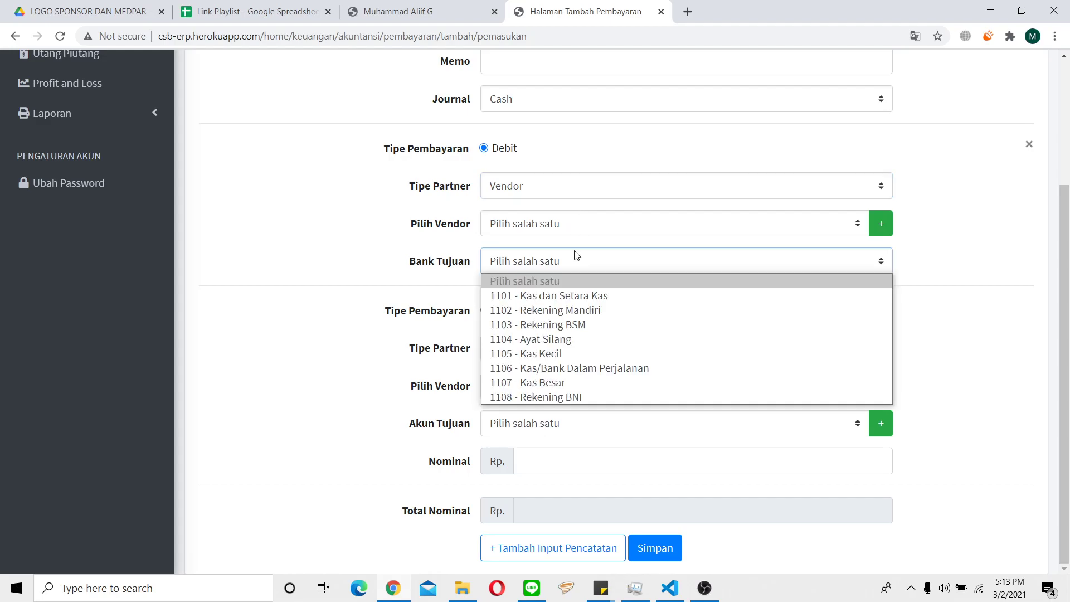
left_click(560, 339)
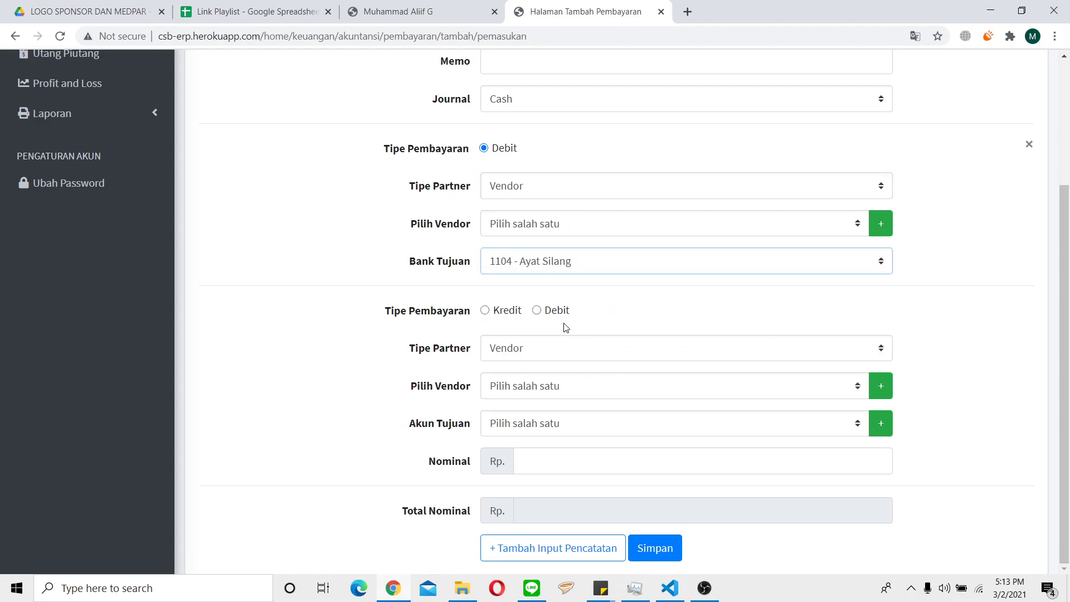
left_click(570, 429)
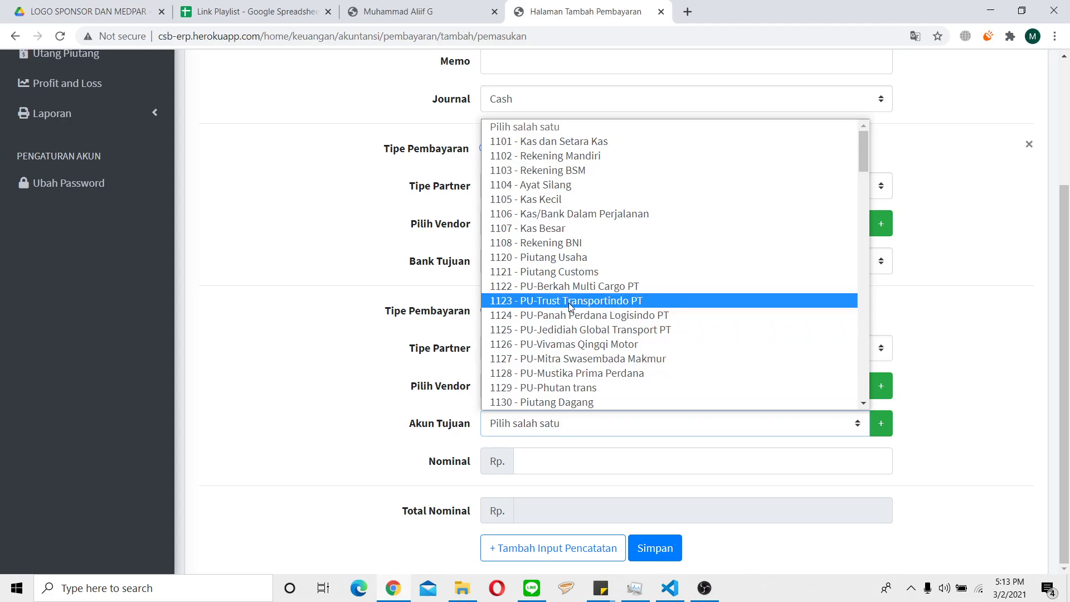
scroll(572, 306, "down", 10)
scroll(577, 236, "down", 7)
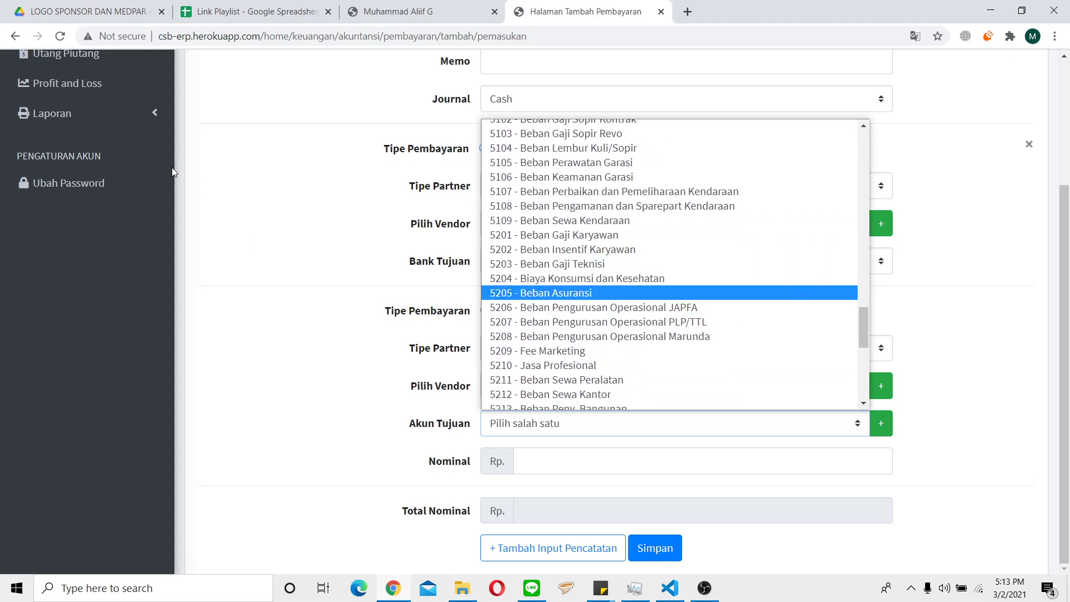
left_click(134, 115)
scroll(607, 326, "up", 3)
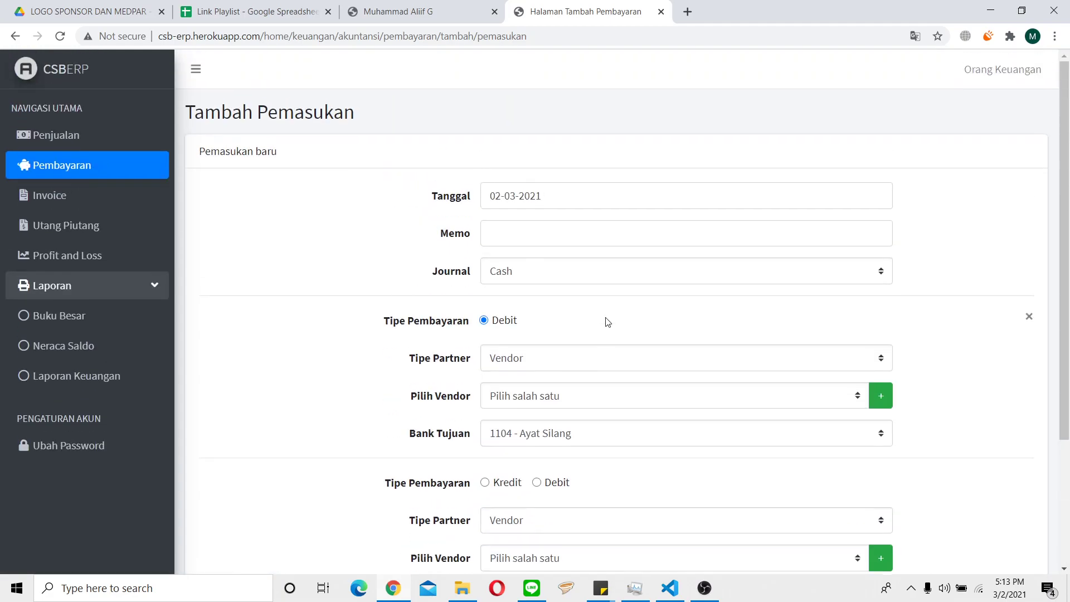
Enter memo 'Contoh', keep partner type Vendor, and find the debit vendor list empty.
left_click(589, 222)
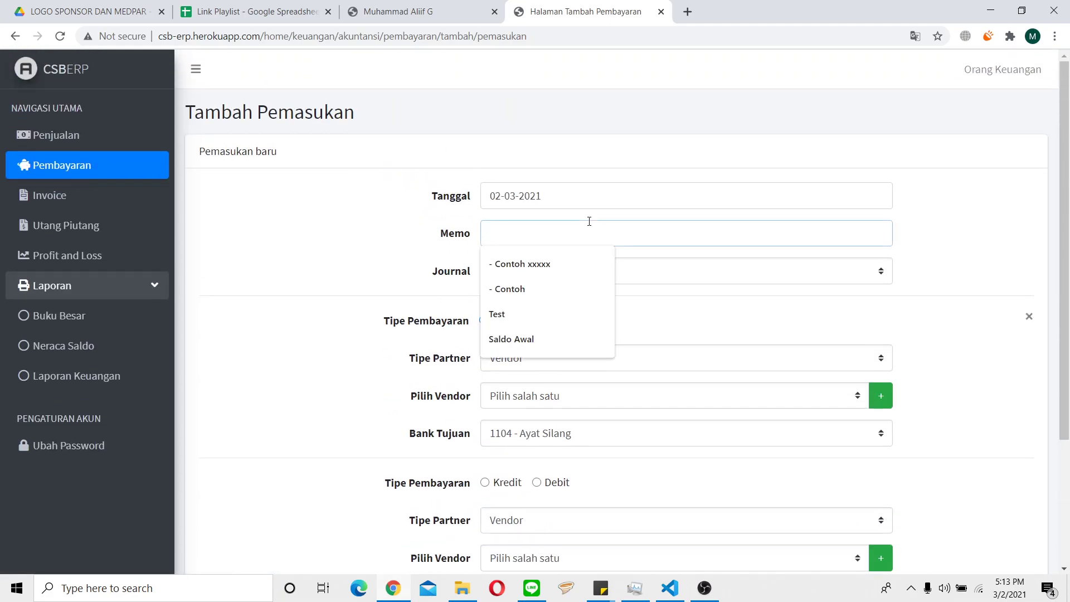
type("Contoh")
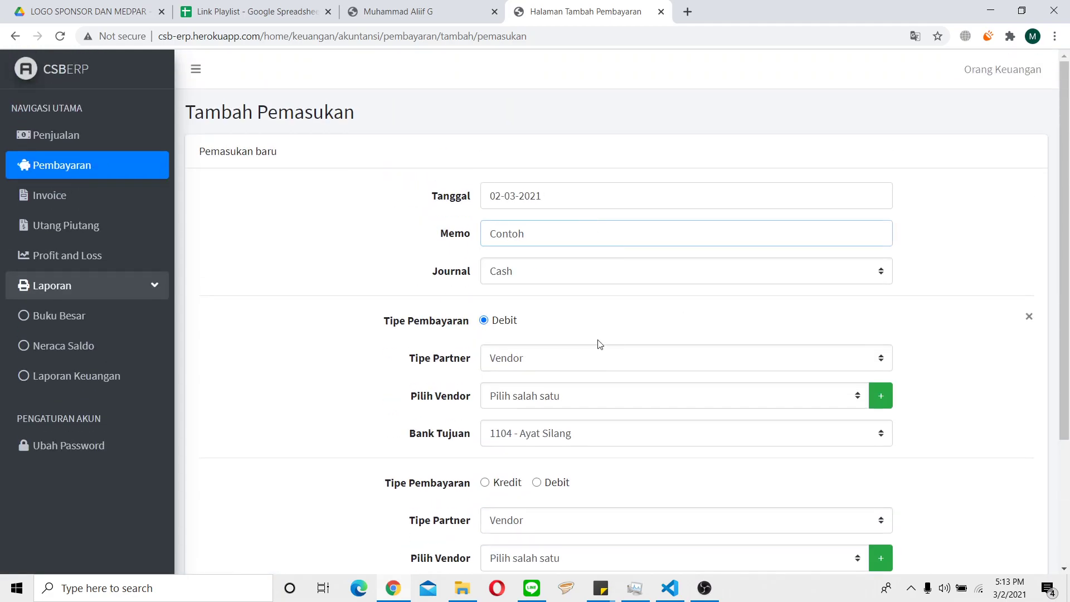
left_click(560, 363)
left_click(554, 383)
left_click(550, 391)
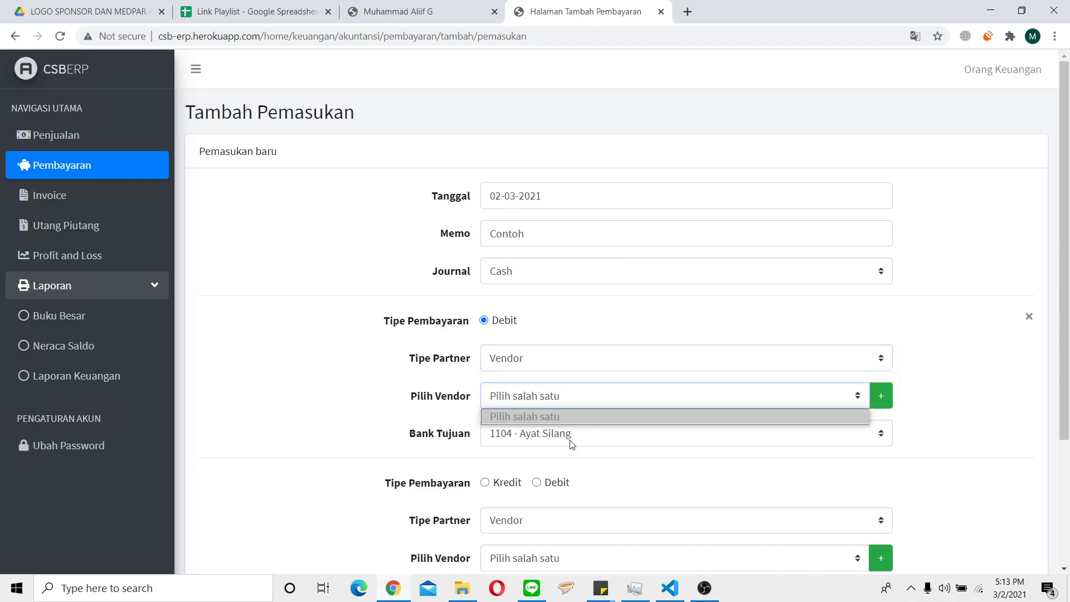
left_click(547, 392)
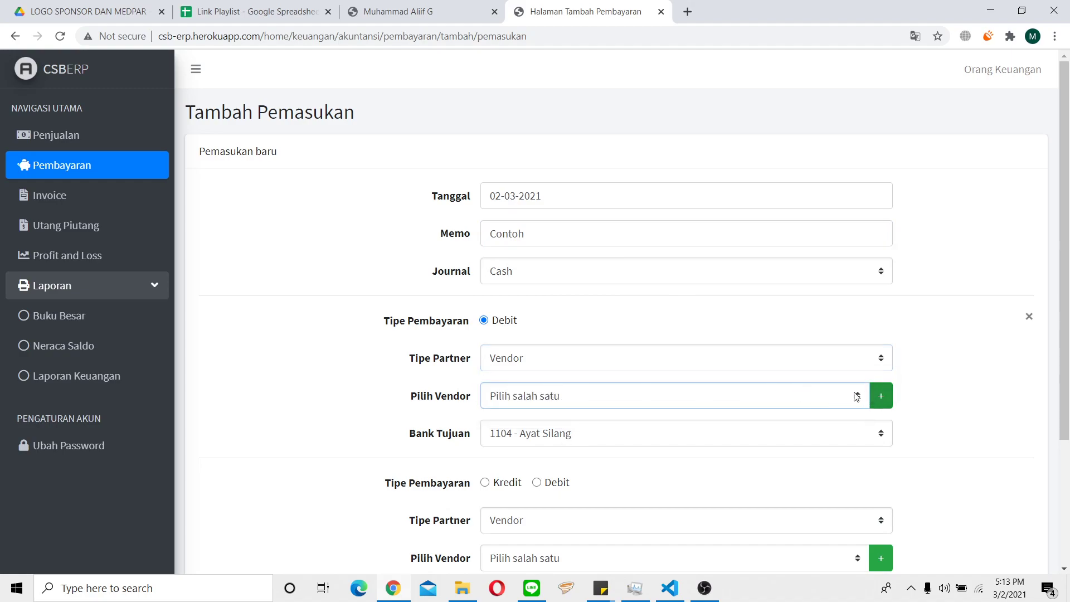
left_click(843, 397)
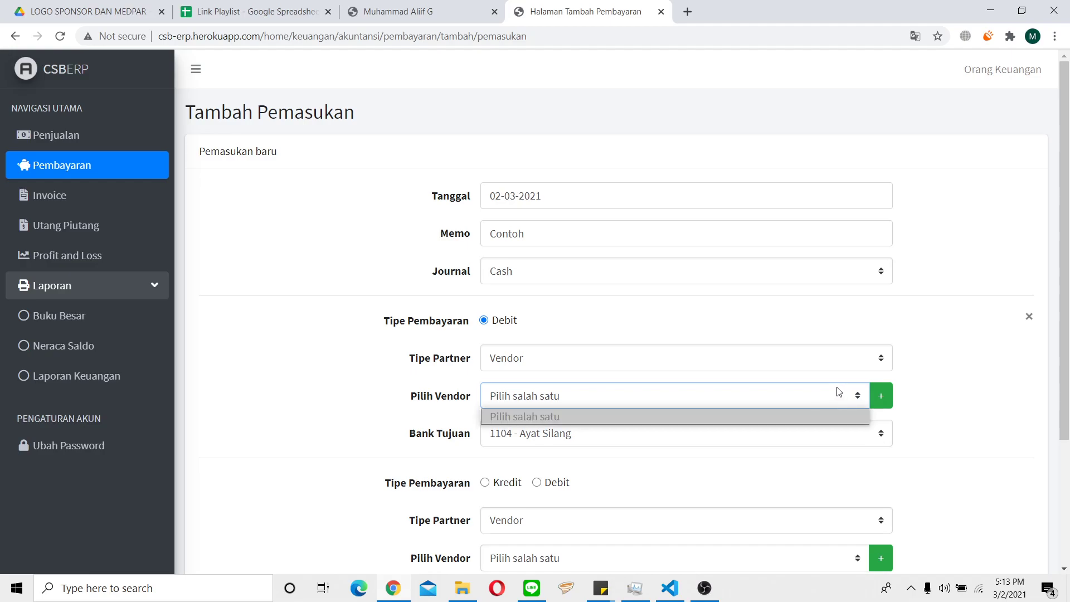
left_click(878, 395)
Enter 'Nusantara' as the vendor name, fixing a typo, and add the vendor.
left_click(450, 170)
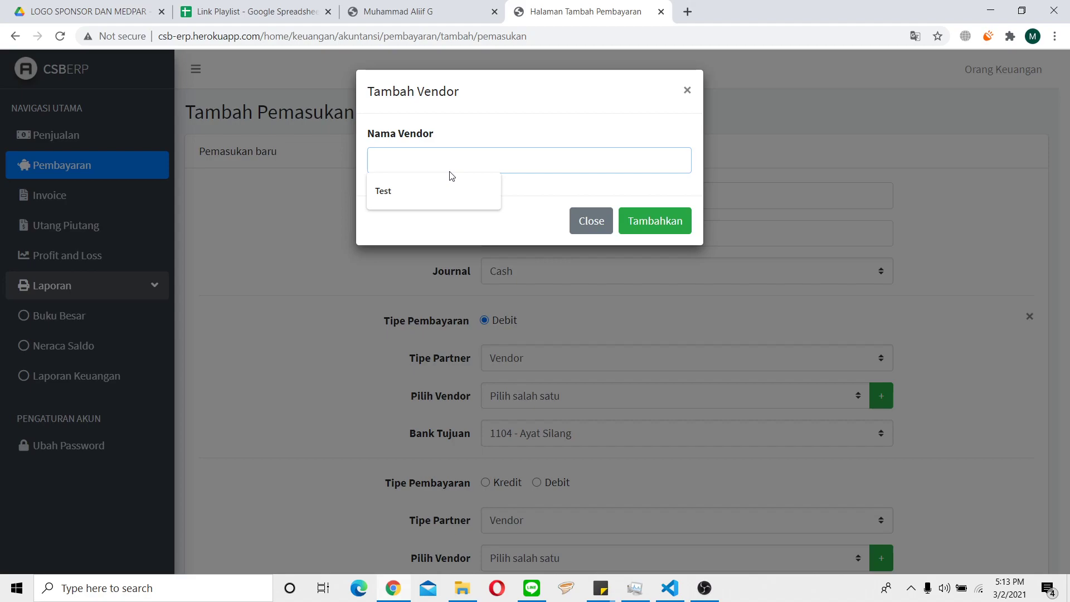
type("Nusantara")
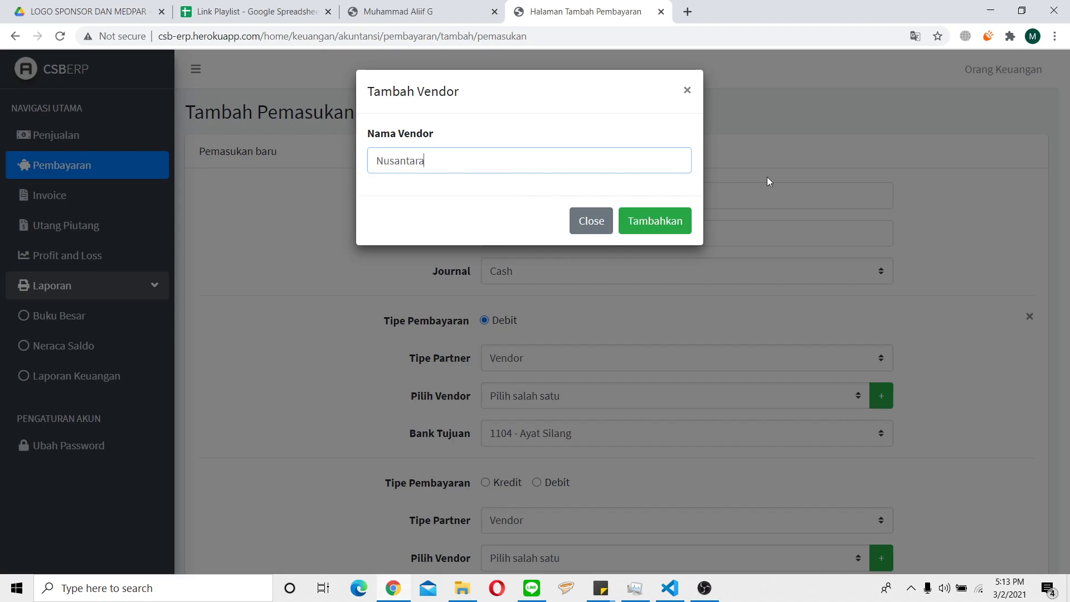
left_click(682, 220)
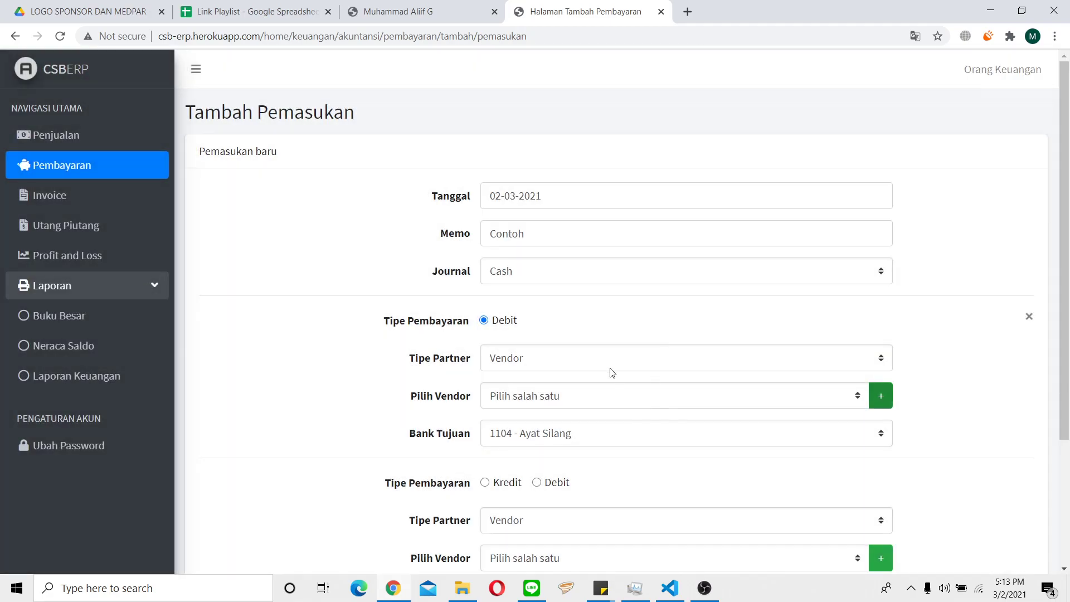
Set the destination bank (Bank Tujuan) to 1108 - Rekening BNI.
scroll(612, 373, "down", 3)
left_click(569, 301)
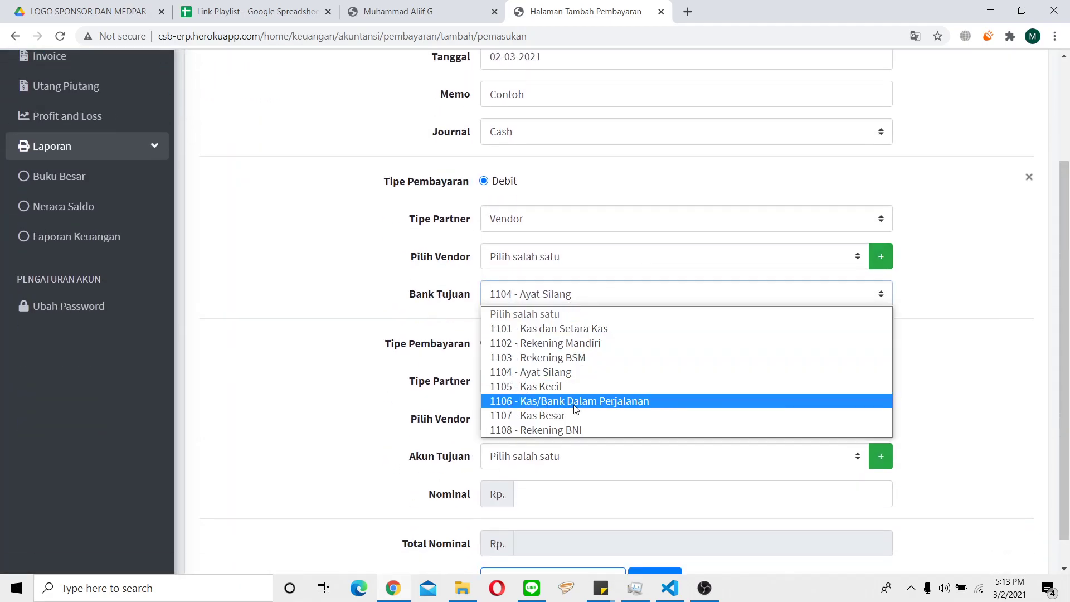
left_click(574, 430)
On the second entry line, keep partner type Vendor and choose Nusantara.
scroll(575, 390, "down", 1)
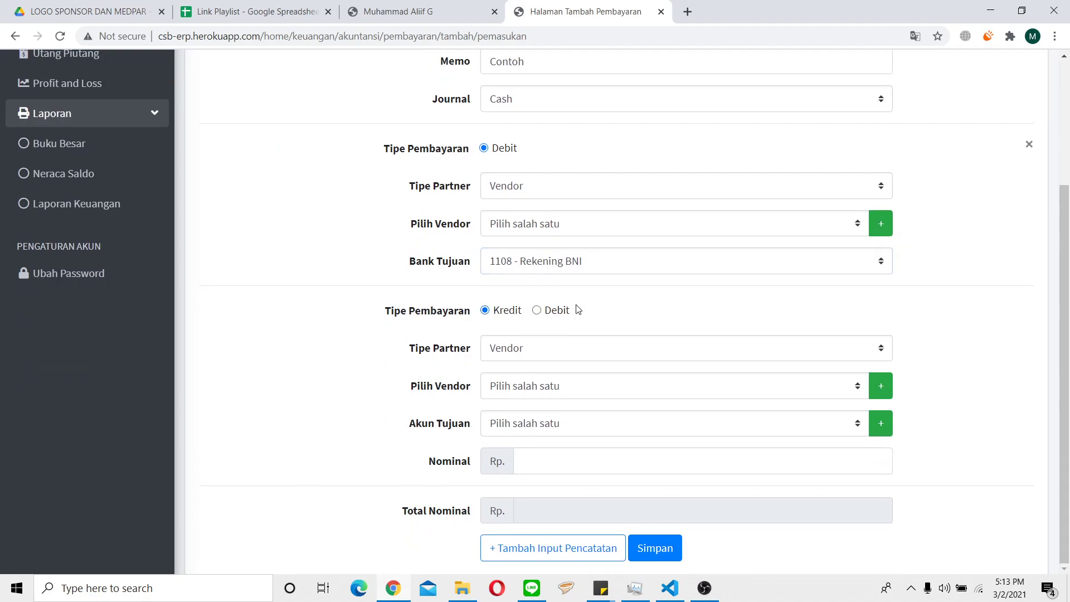
left_click(566, 315)
left_click(496, 313)
left_click(545, 317)
left_click(550, 350)
left_click(550, 368)
left_click(552, 386)
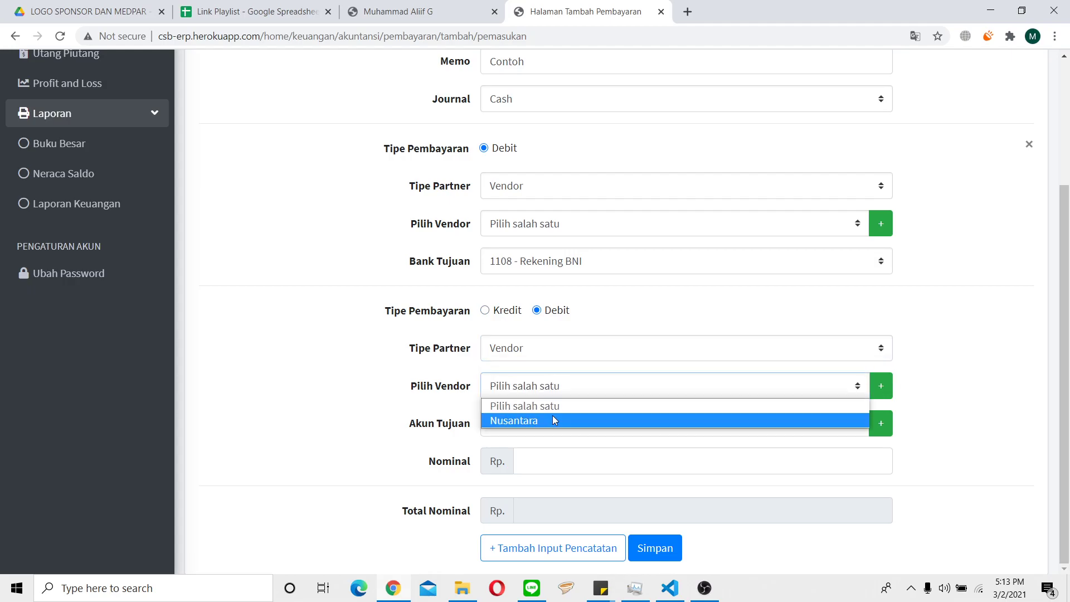
left_click(541, 420)
Make the second line a Kredit of 750000 to 4100 - Pendapatan Jasa.
left_click(543, 423)
scroll(622, 265, "down", 10)
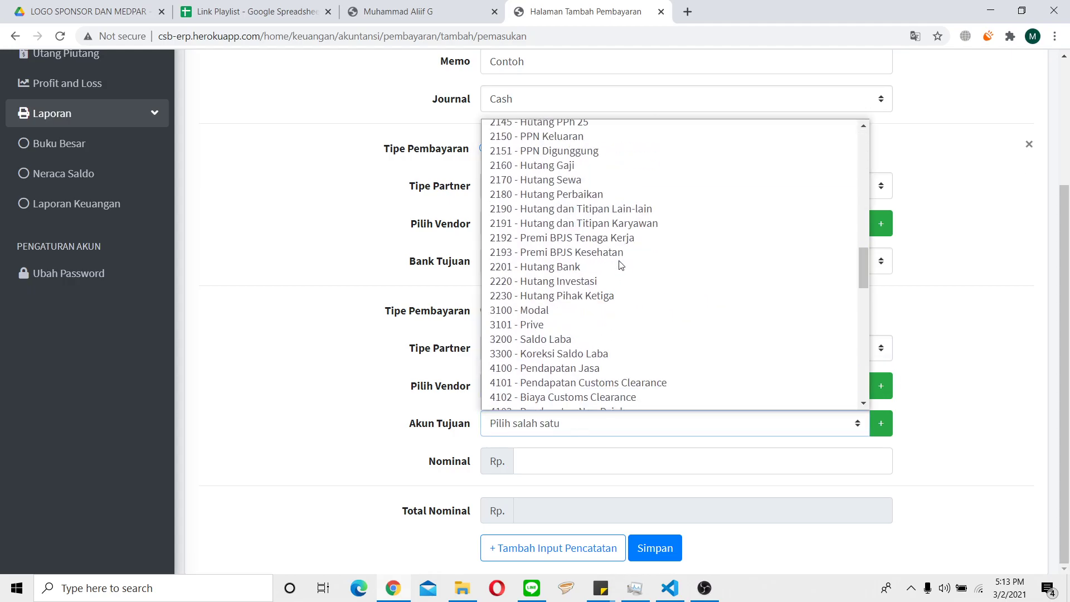
scroll(621, 265, "up", 3)
left_click(603, 231)
left_click(578, 415)
scroll(582, 357, "down", 12)
scroll(613, 312, "up", 3)
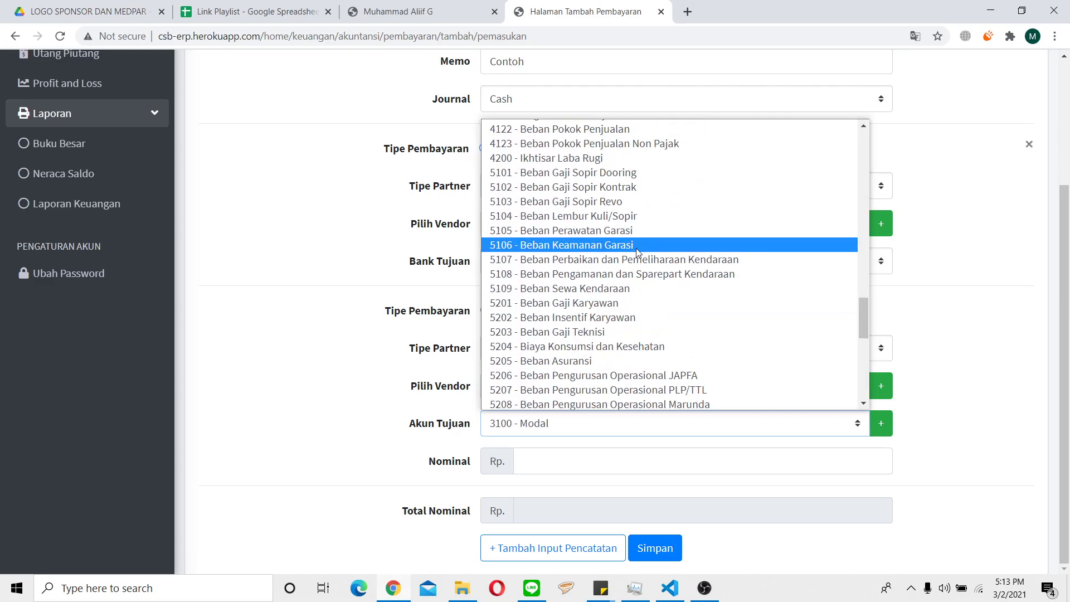
scroll(635, 195, "up", 14)
scroll(624, 335, "down", 8)
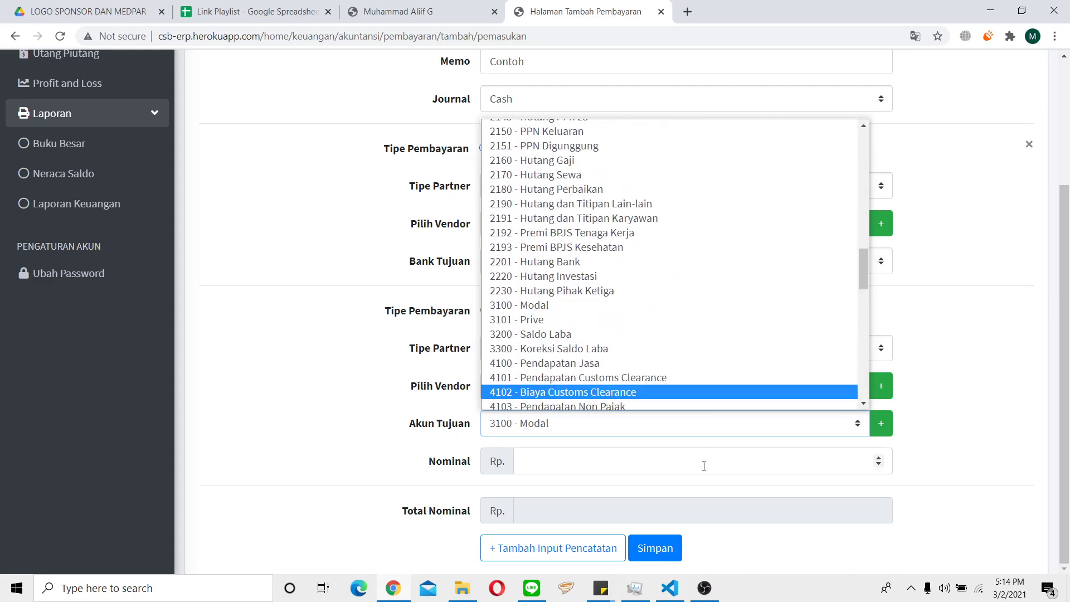
left_click(620, 359)
left_click(602, 461)
type("750000")
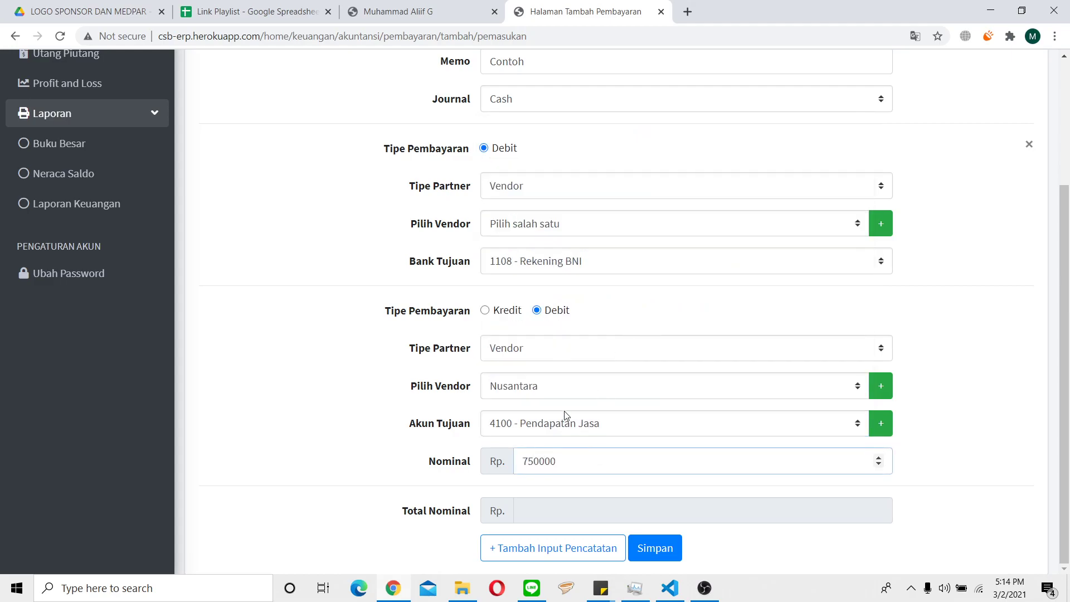
left_click(508, 312)
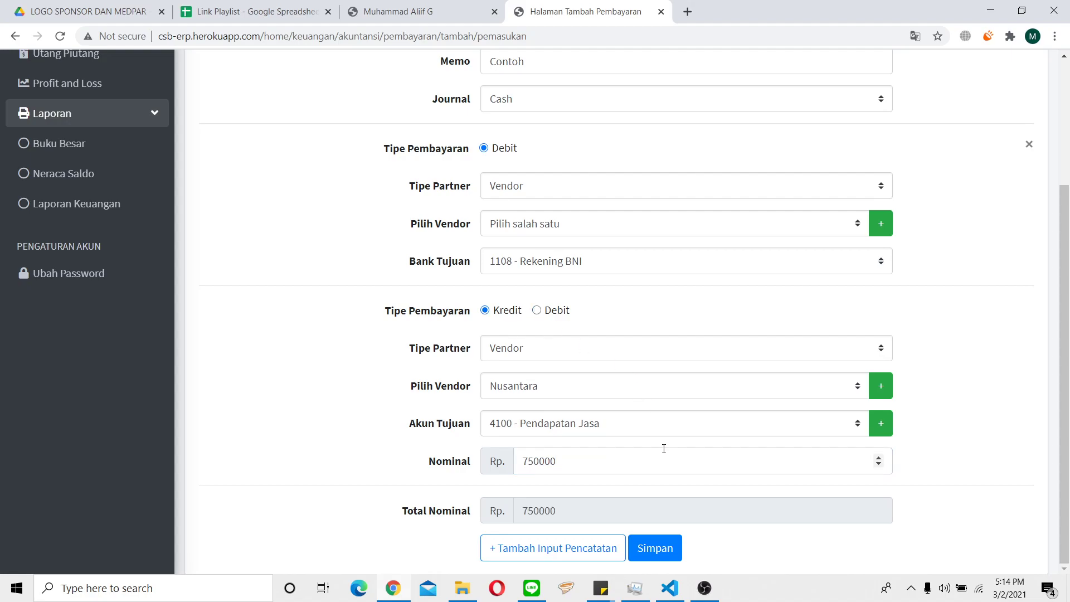
Add a third entry line with its payment type set and Nusantara as vendor.
left_click(576, 543)
scroll(597, 396, "down", 3)
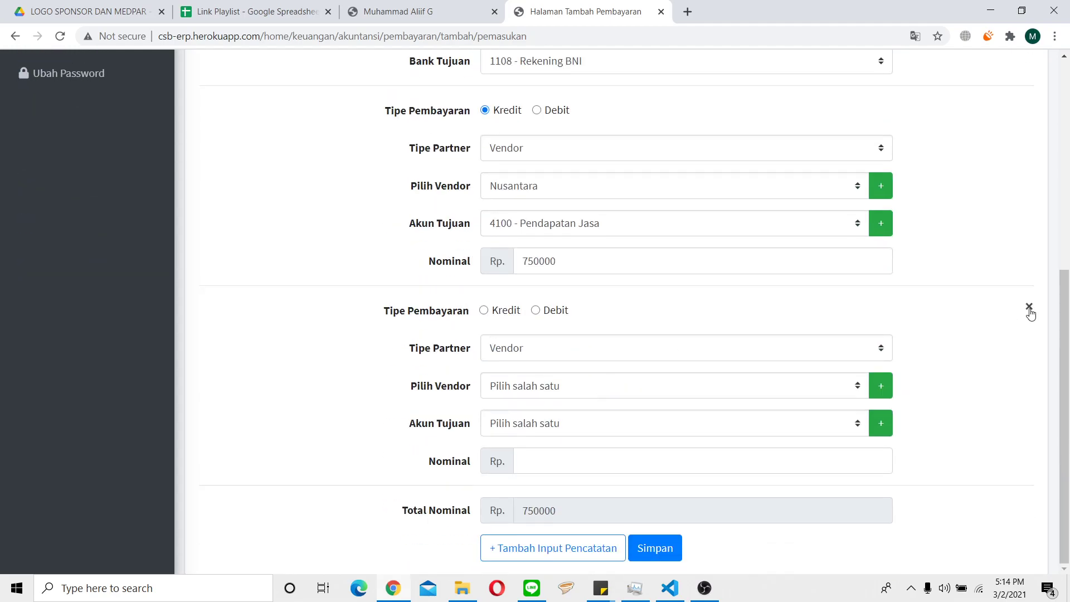
scroll(580, 287, "up", 5)
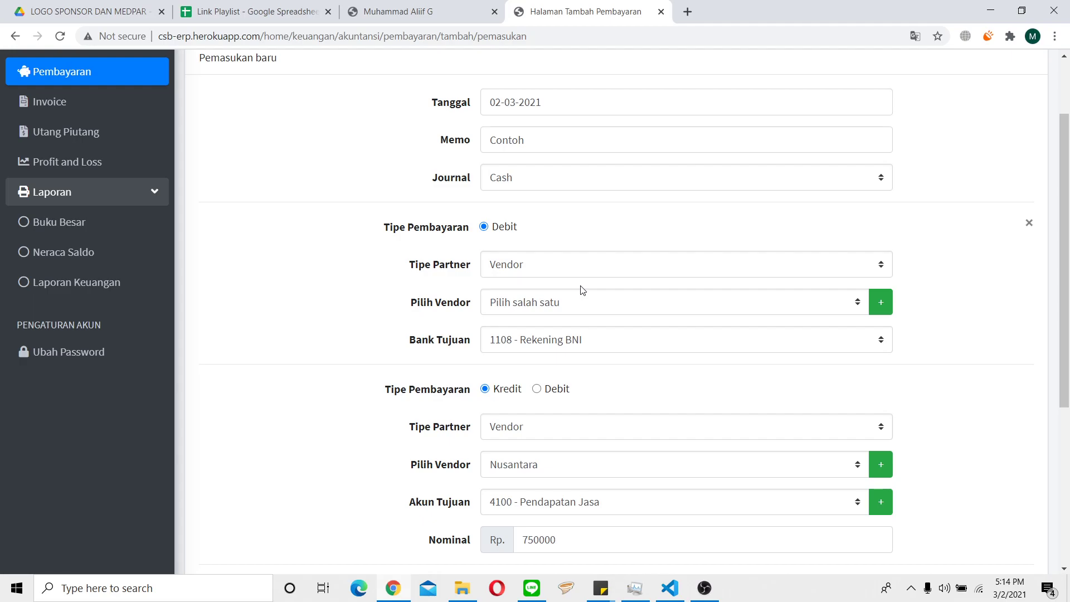
scroll(580, 290, "down", 5)
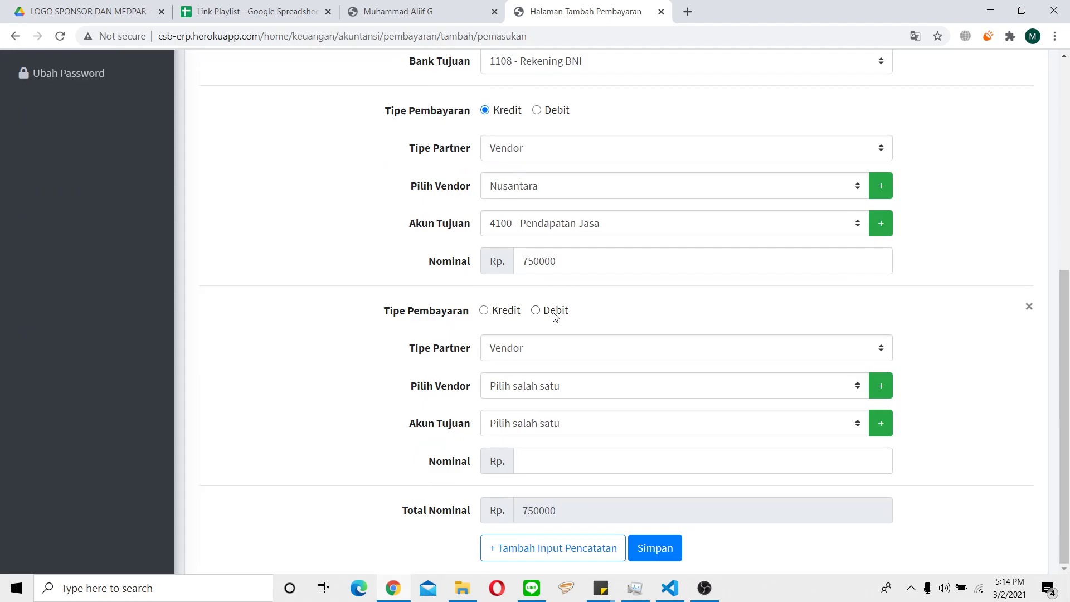
left_click(513, 316)
left_click(549, 387)
left_click(554, 420)
Assign account 4102 - Biaya Customs Clearance to the third line, keeping vendor Nusantara.
left_click(544, 430)
scroll(617, 238, "down", 5)
scroll(618, 238, "down", 5)
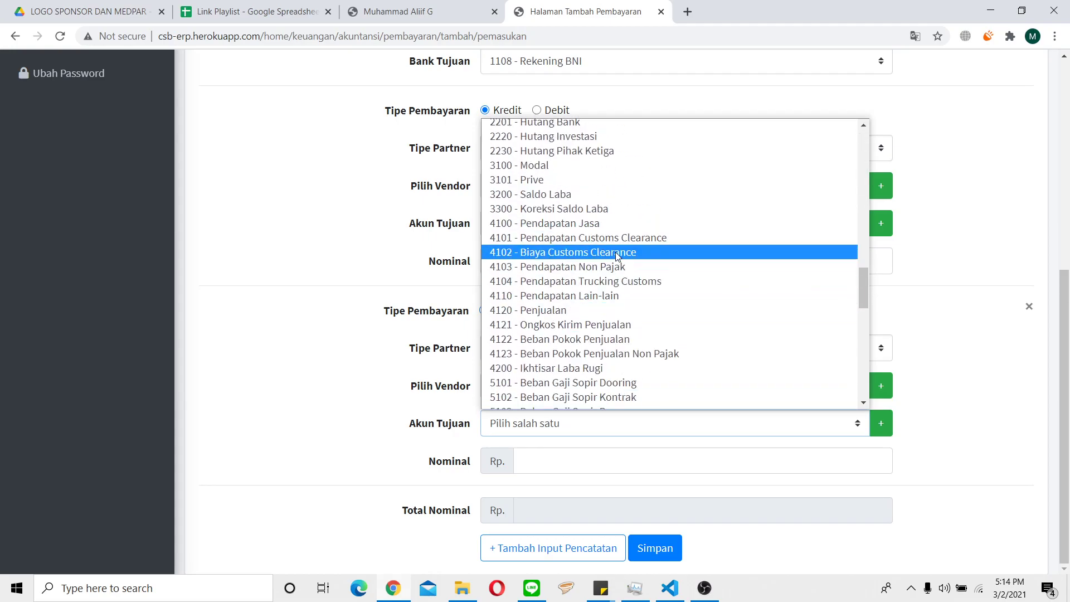
left_click(615, 252)
left_click(558, 459)
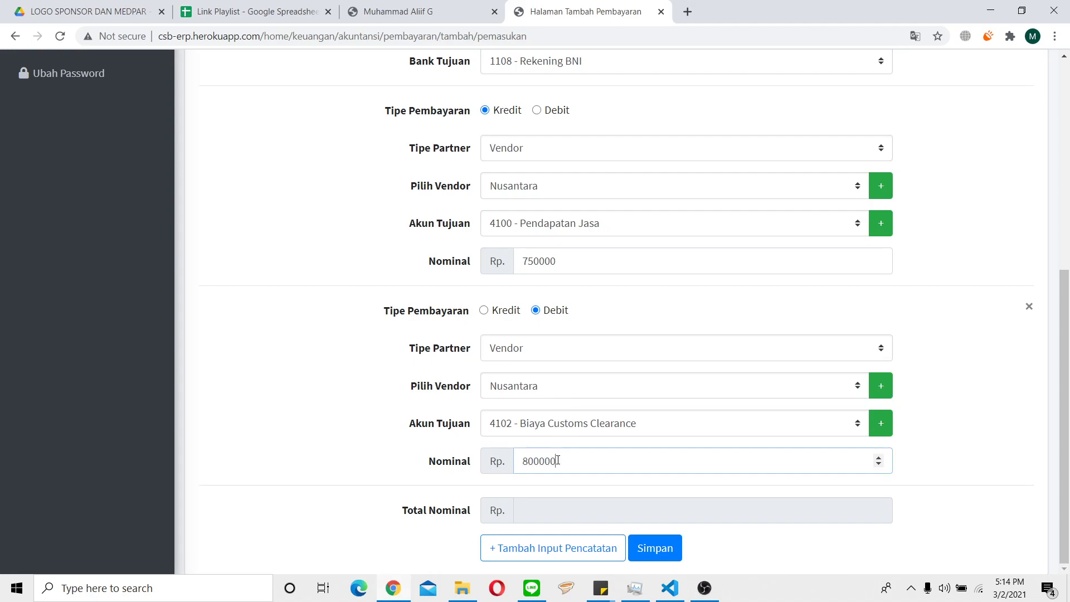
left_click(609, 385)
left_click(609, 419)
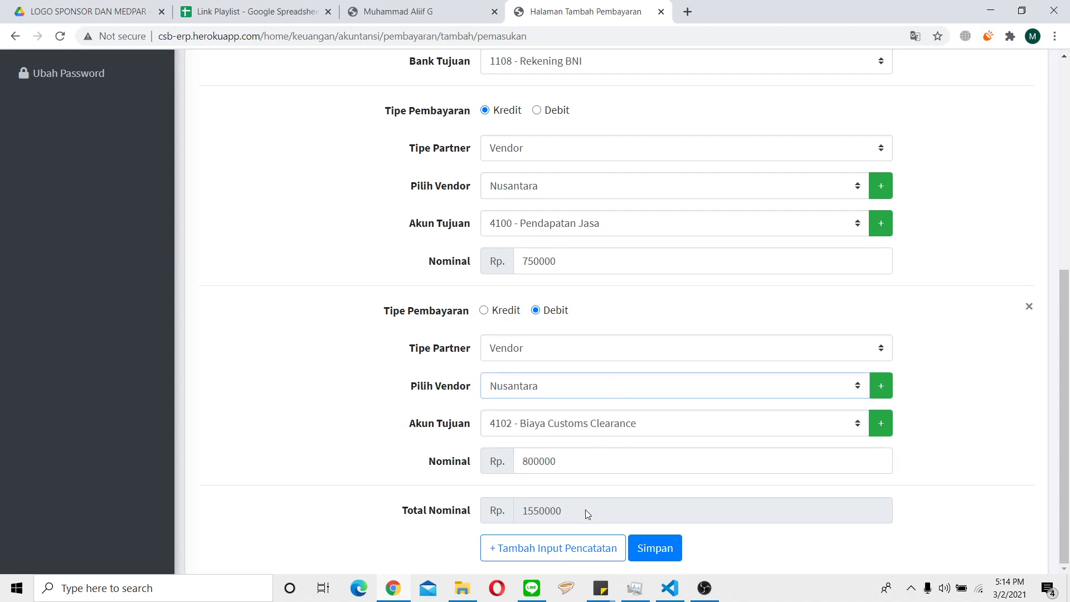
After a missing-vendor warning on save, reset a line to Vendor Nusantara.
left_click(636, 546)
left_click(644, 120)
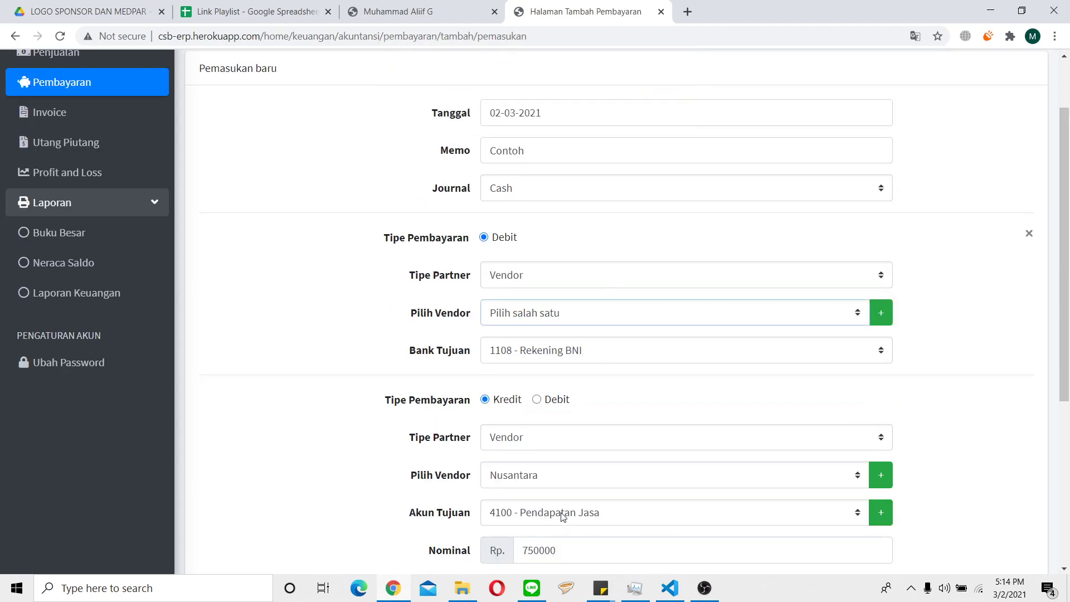
scroll(569, 305, "down", 3)
left_click(530, 228)
left_click(528, 261)
left_click(530, 224)
left_click(531, 243)
left_click(531, 235)
left_click(530, 249)
left_click(530, 268)
left_click(531, 301)
Assign Nusantara to the bottom and first lines, then save the payment.
left_click(572, 470)
left_click(563, 494)
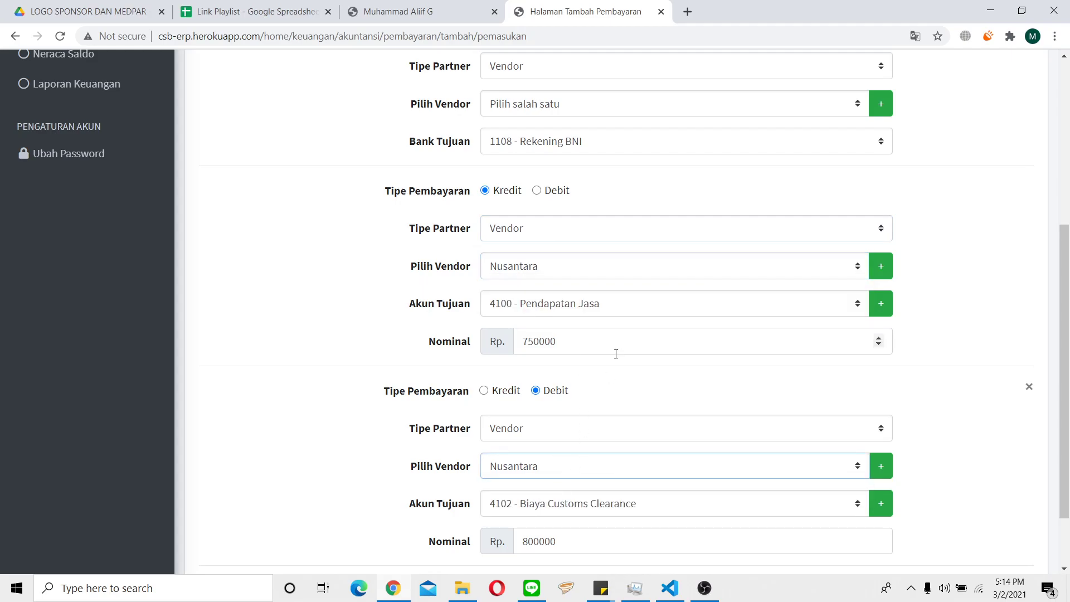
scroll(617, 351, "down", 2)
left_click(645, 549)
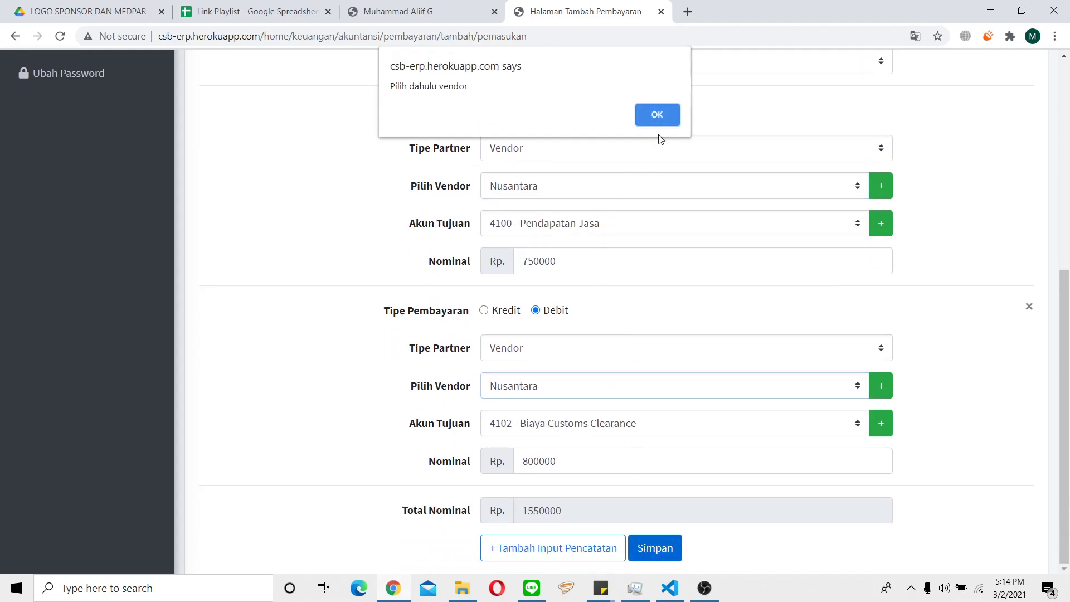
key("Return")
left_click(549, 277)
left_click(550, 292)
left_click(555, 315)
left_click(555, 348)
scroll(700, 339, "down", 5)
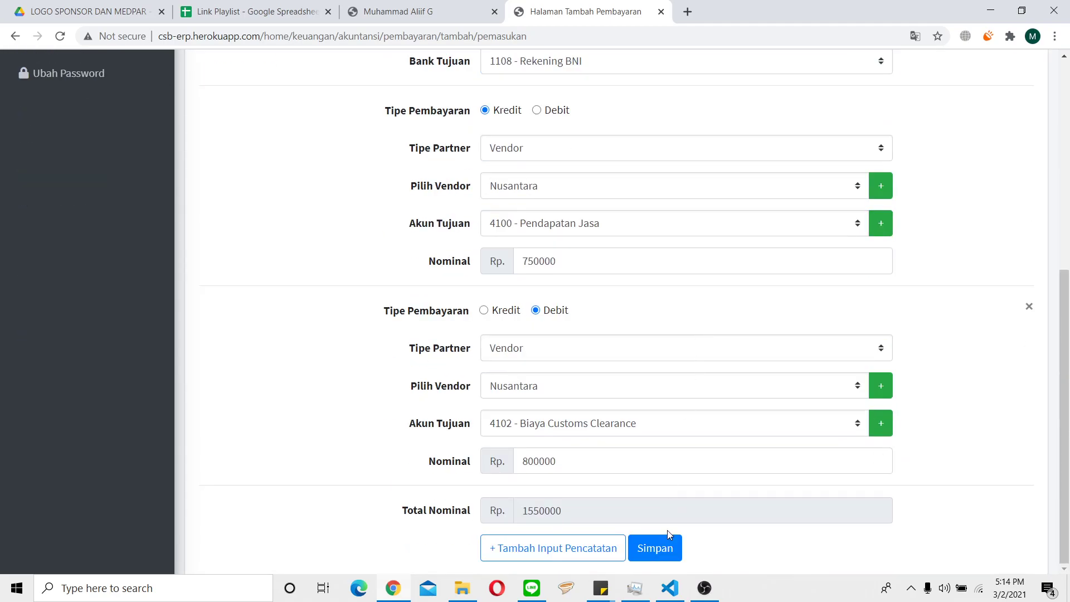
left_click(660, 546)
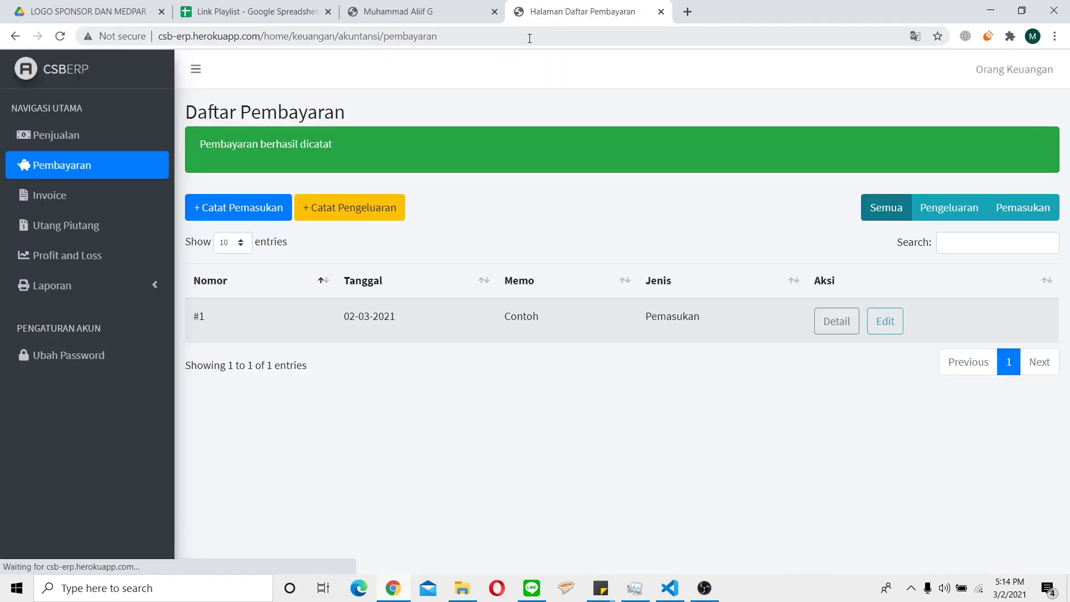
Open the Detail page of Pemasukan #1 (memo Contoh, 02-03-2021) and scroll through its lines.
left_click_drag(338, 319, 686, 319)
left_click(686, 319)
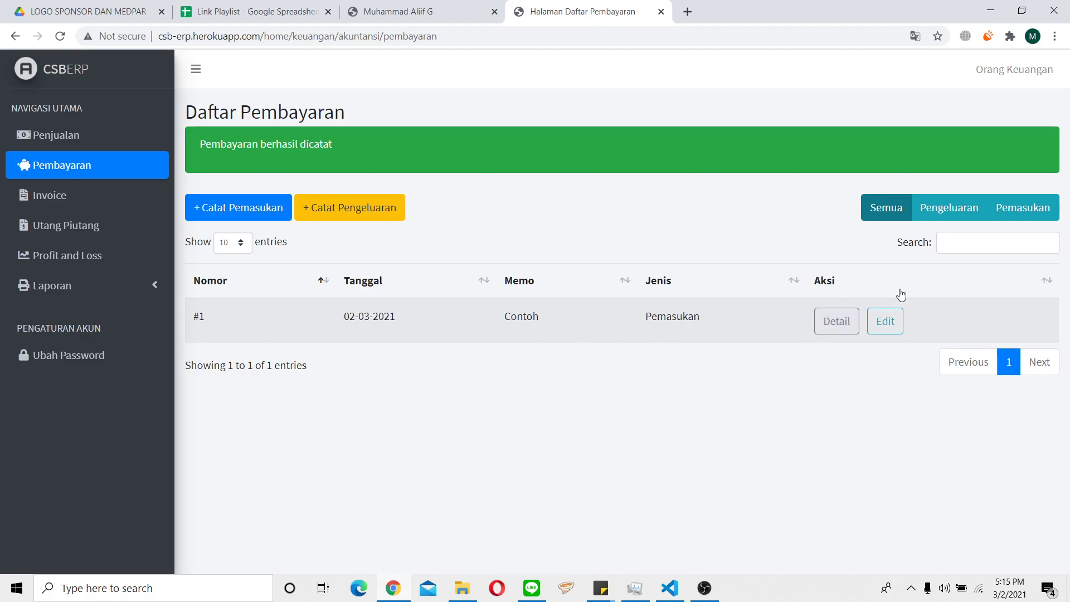
left_click(836, 321)
scroll(697, 301, "down", 5)
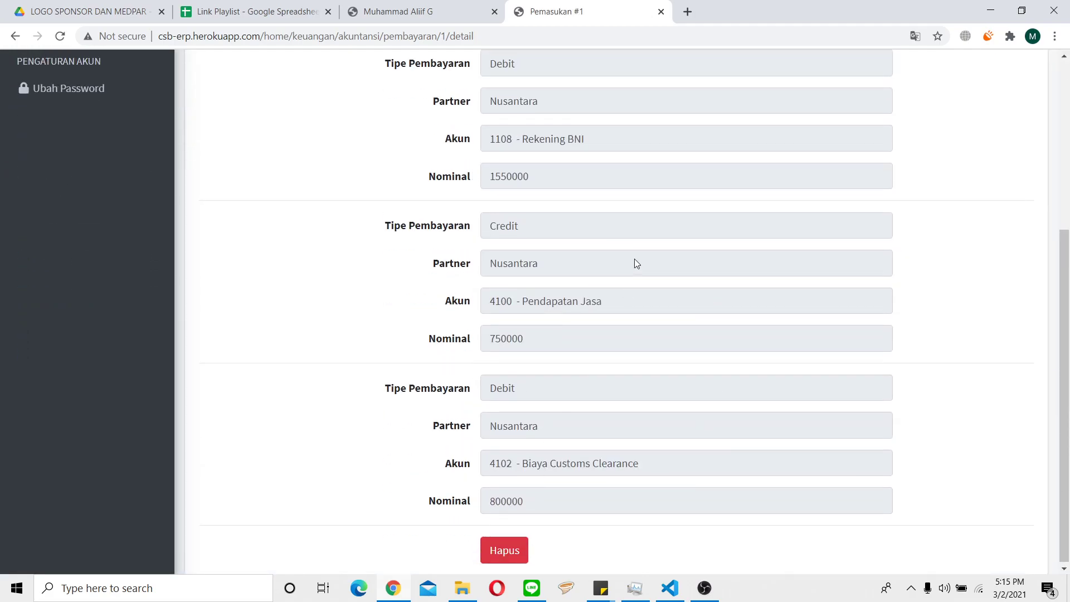
scroll(635, 259, "up", 5)
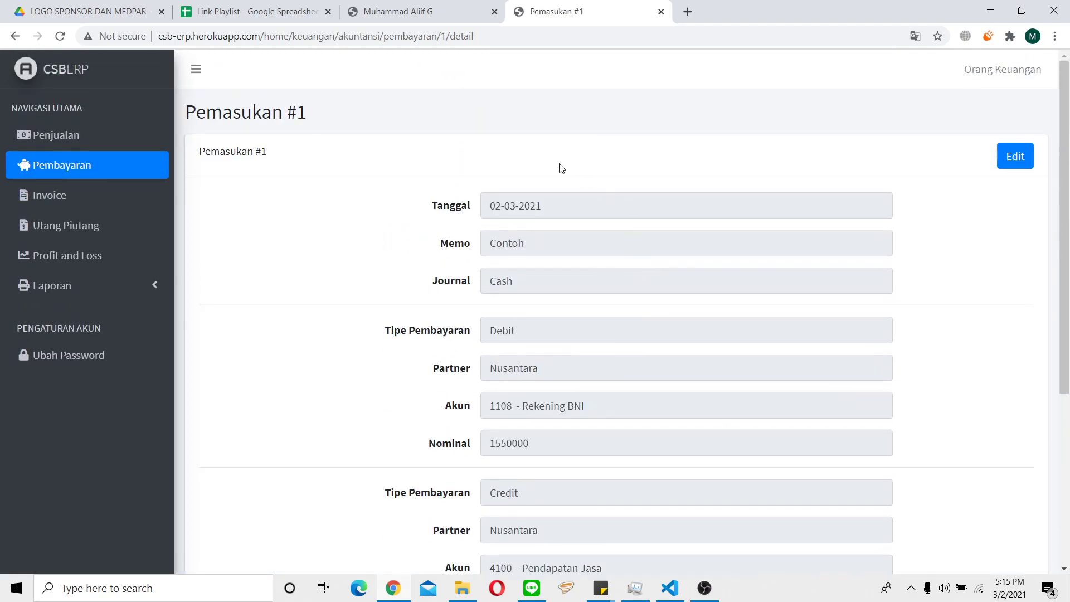
left_click(59, 286)
Open the Profit and Loss report and scroll through it.
left_click(60, 269)
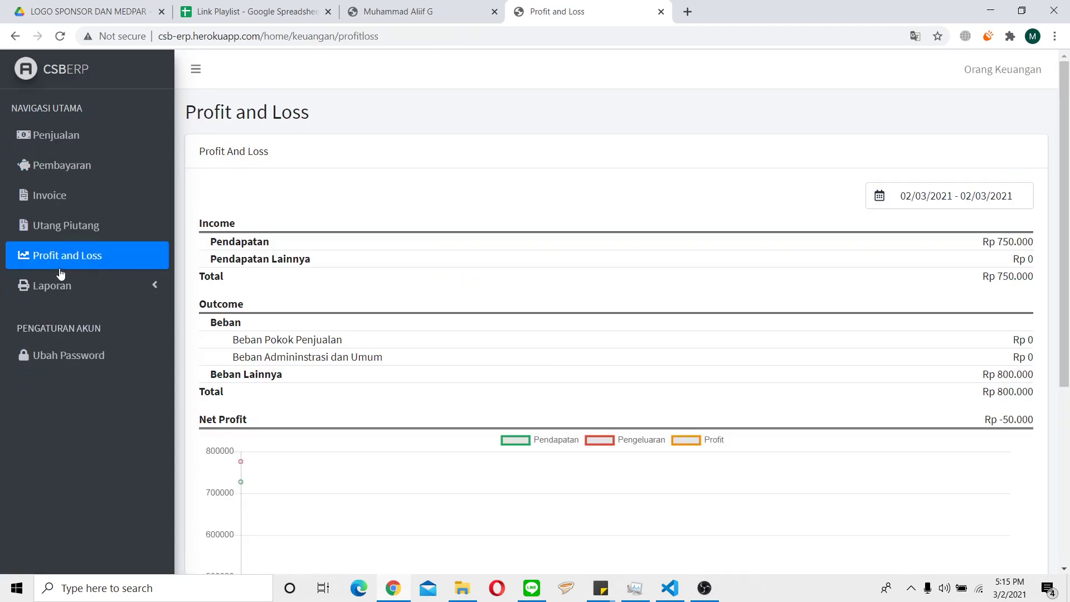
scroll(181, 276, "down", 5)
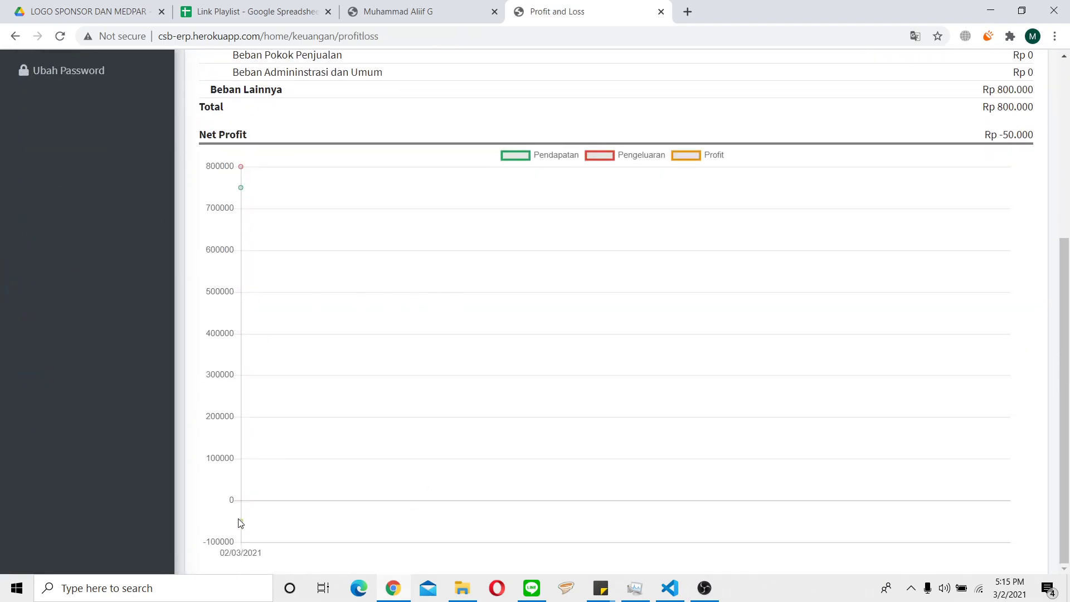
mouse_move(241, 522)
scroll(405, 228, "up", 4)
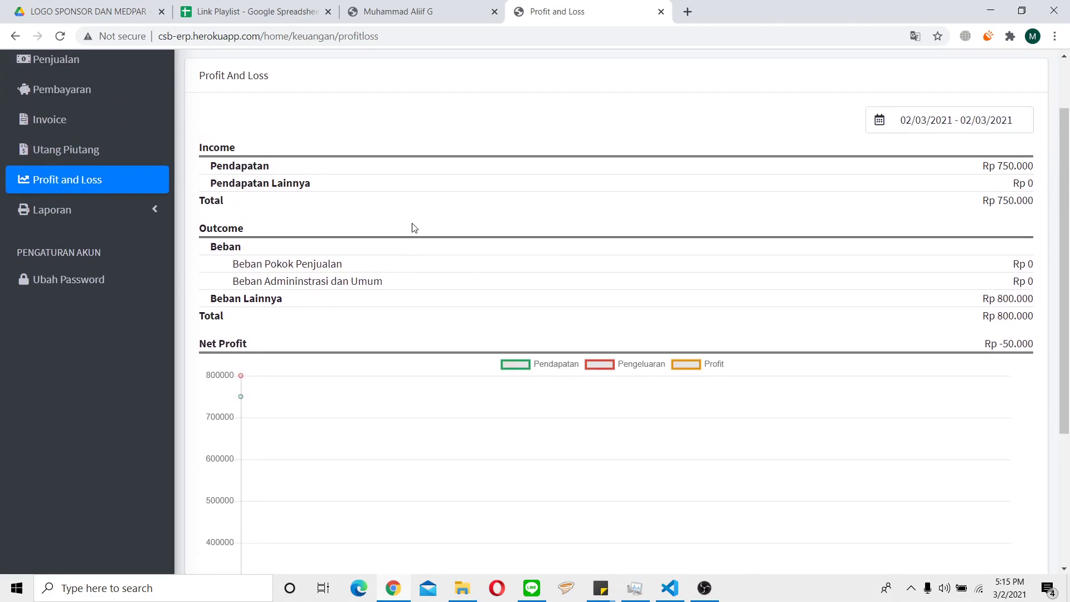
scroll(433, 230, "down", 3)
scroll(265, 418, "up", 3)
scroll(669, 460, "up", 2)
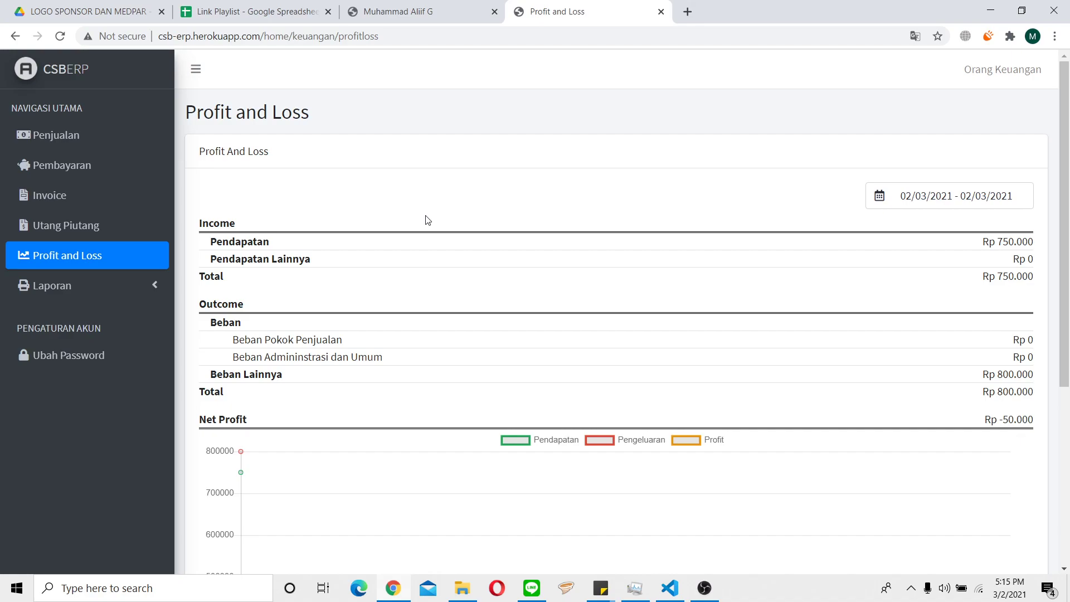
Apply a report period of 01/01/2021 to 31/12/2021, showing net profit Rp -50.000.
left_click(927, 195)
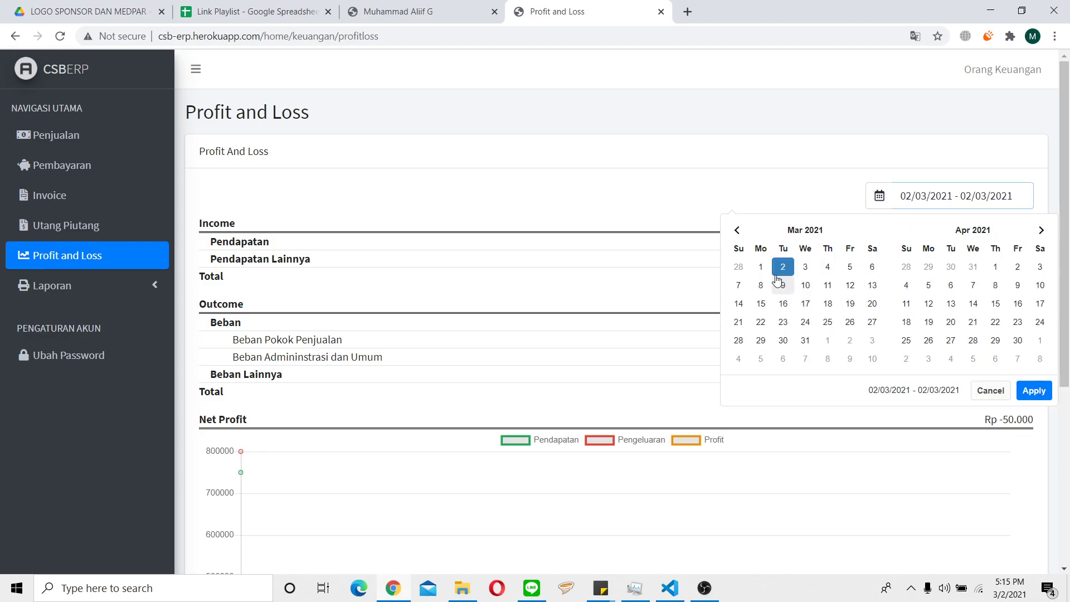
left_click(737, 230)
left_click(737, 230)
left_click(830, 271)
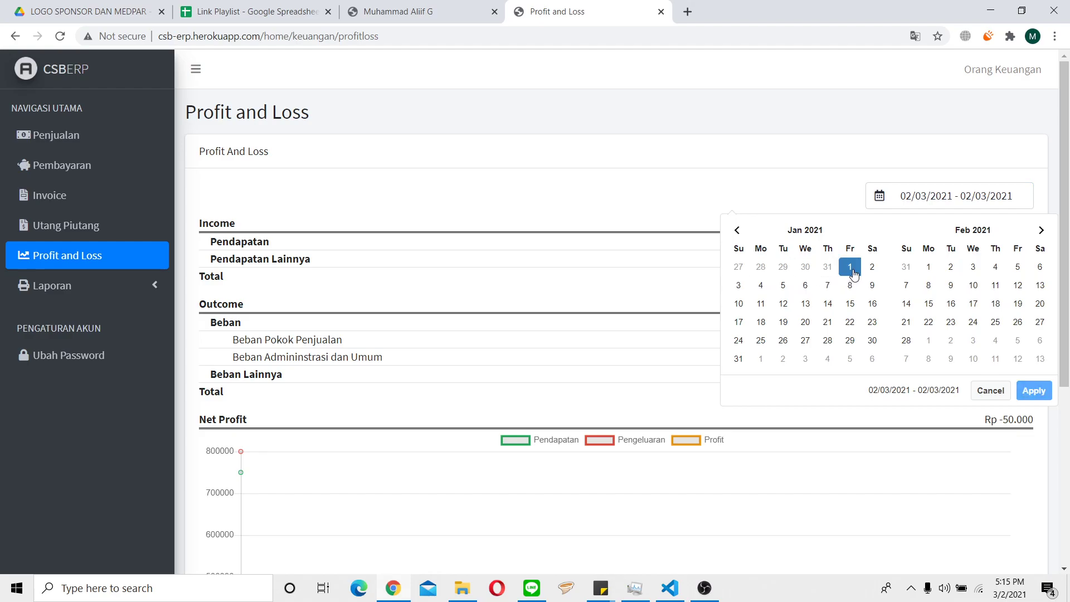
left_click(1040, 229)
left_click(1040, 229)
left_click(1040, 230)
left_click(1040, 229)
left_click(1039, 230)
left_click(1038, 230)
left_click(1038, 230)
left_click(1038, 230)
left_click(1038, 230)
left_click(1037, 230)
left_click(1018, 340)
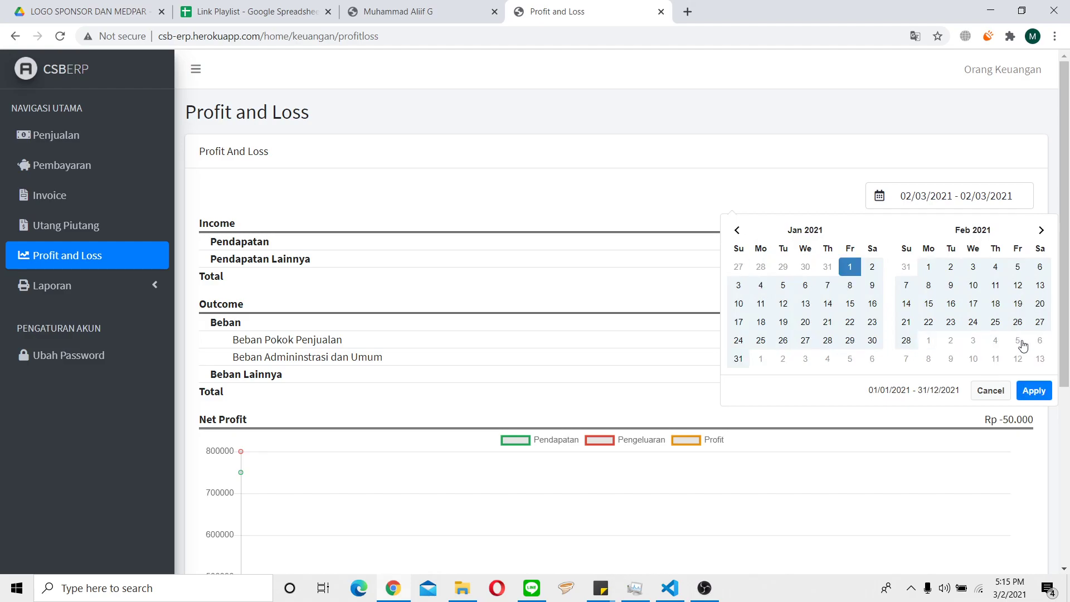
left_click(1034, 390)
scroll(595, 384, "down", 5)
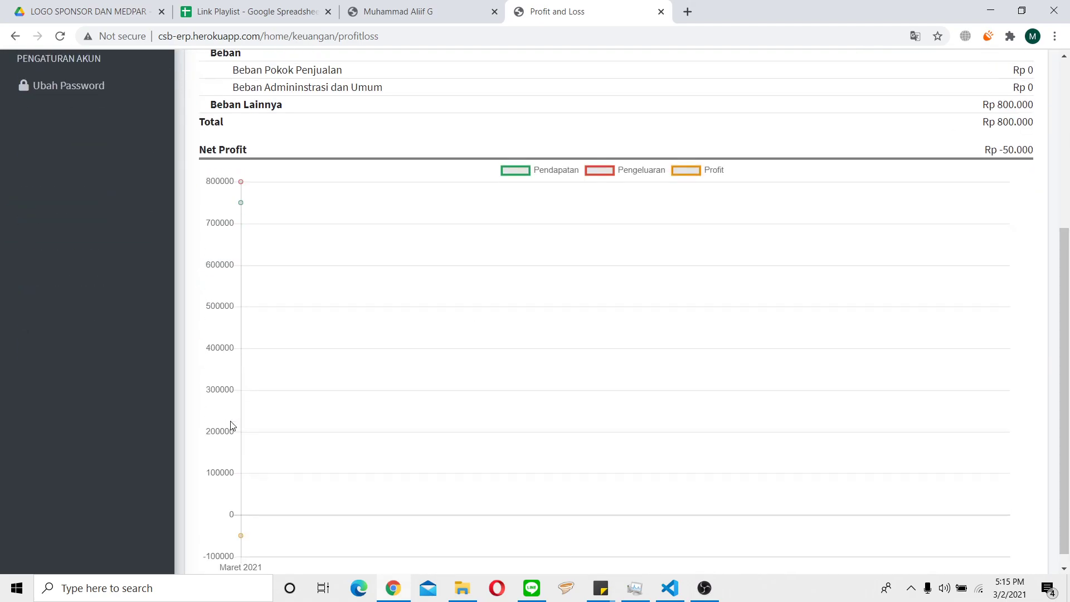
scroll(675, 290, "up", 1)
scroll(673, 291, "up", 4)
scroll(671, 291, "down", 5)
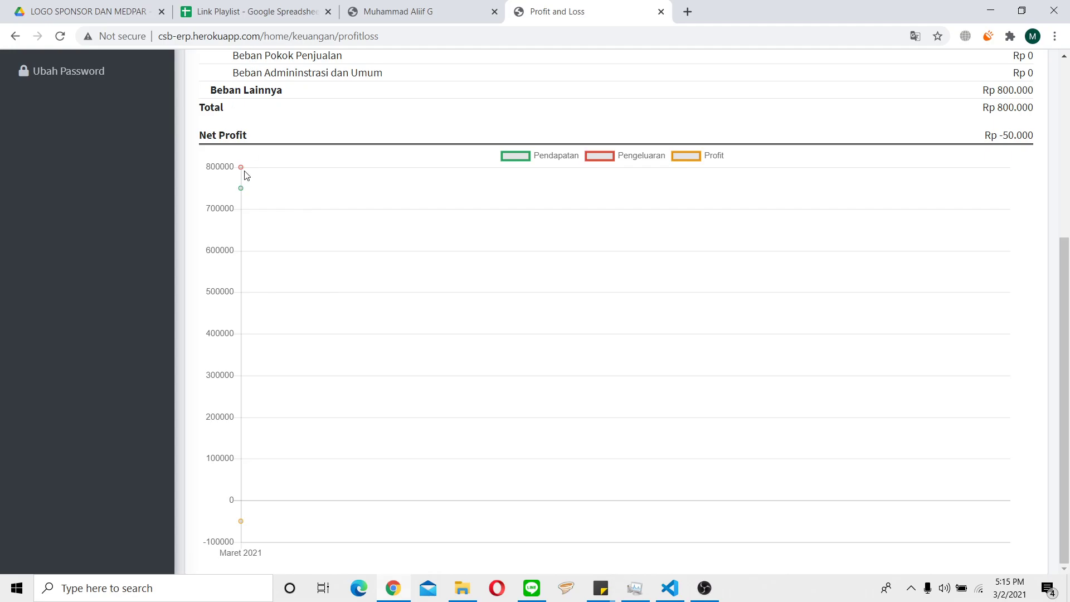
Open the Buku Besar general ledger report under Laporan.
mouse_move(242, 187)
scroll(609, 475, "up", 4)
left_click(52, 210)
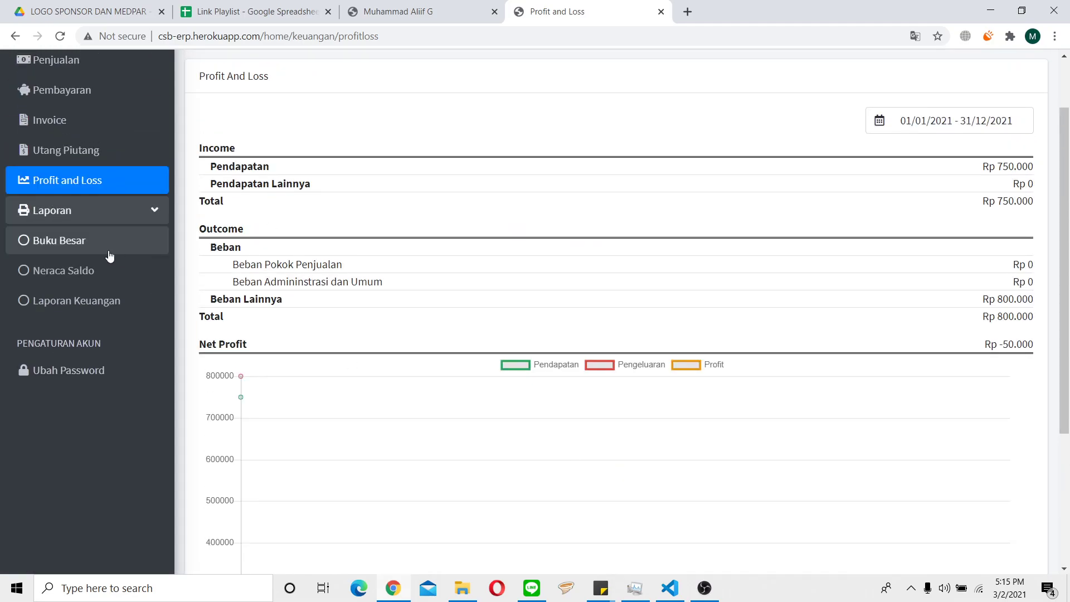
left_click(106, 250)
Show the ledger for 4100 - Pendapatan Jasa, with its Rp 750.000 credit.
left_click(577, 273)
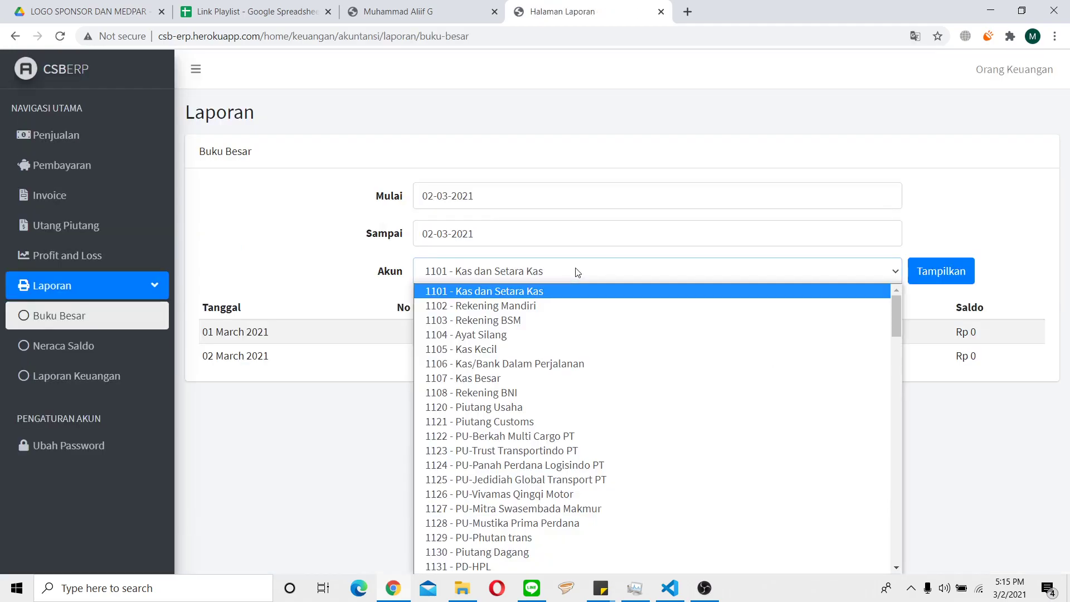
scroll(577, 357, "down", 15)
scroll(578, 386, "up", 10)
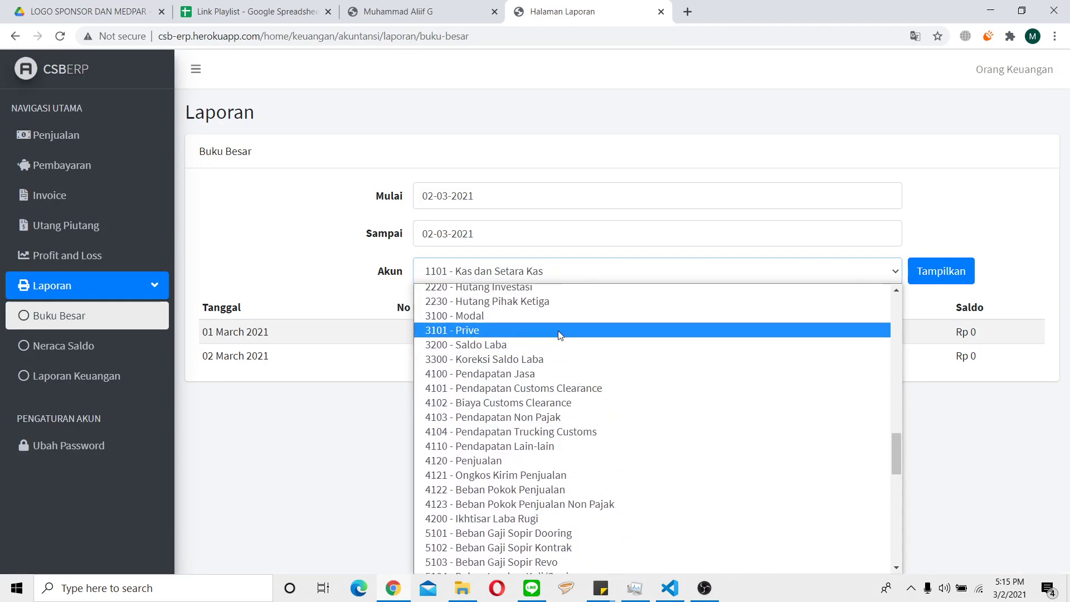
left_click(560, 370)
left_click(952, 270)
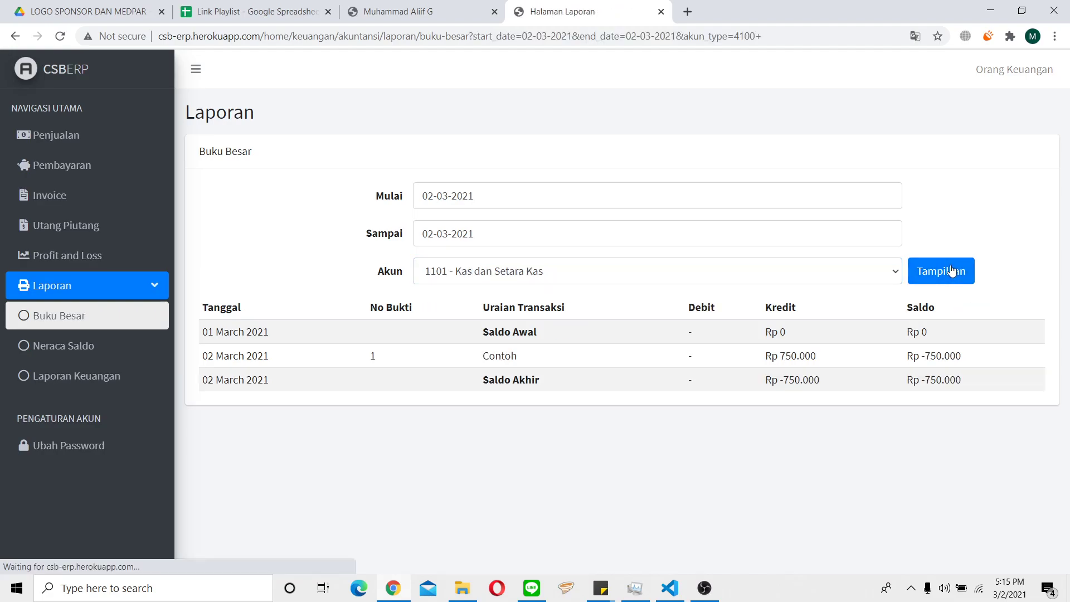
left_click_drag(775, 355, 822, 361)
left_click(822, 361)
Show the ledger for account 4102, listing the Rp 800.000 Contoh debit.
left_click(499, 271)
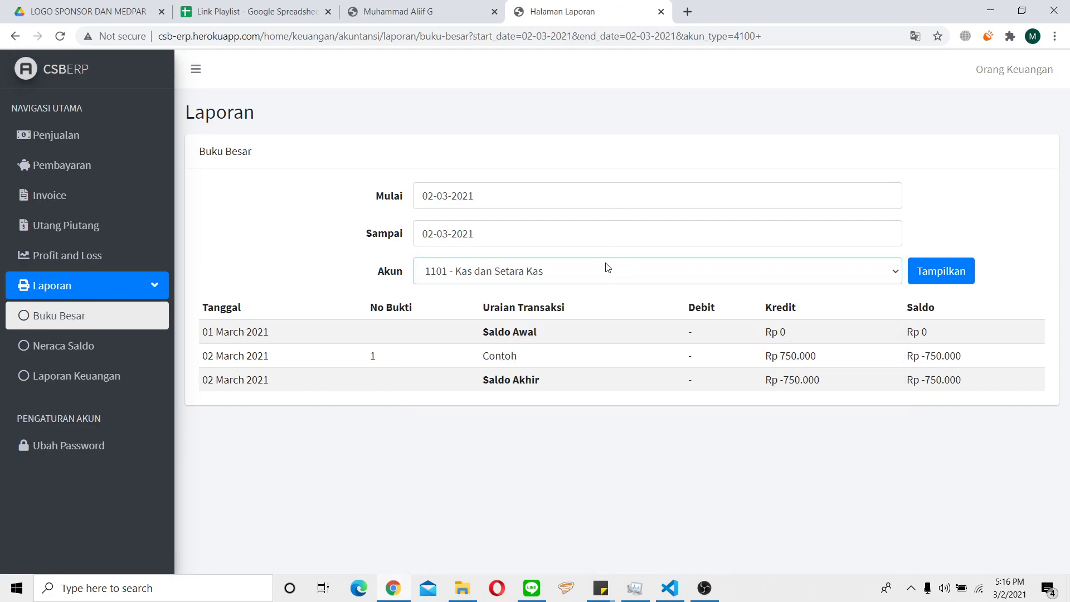
left_click(604, 275)
scroll(616, 422, "down", 14)
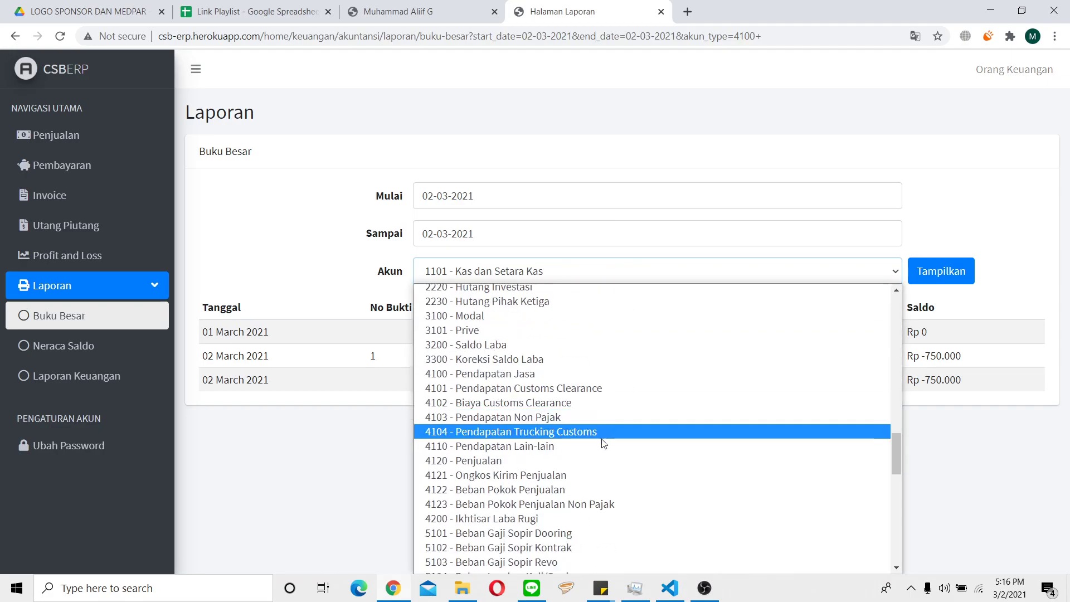
scroll(557, 424, "down", 3)
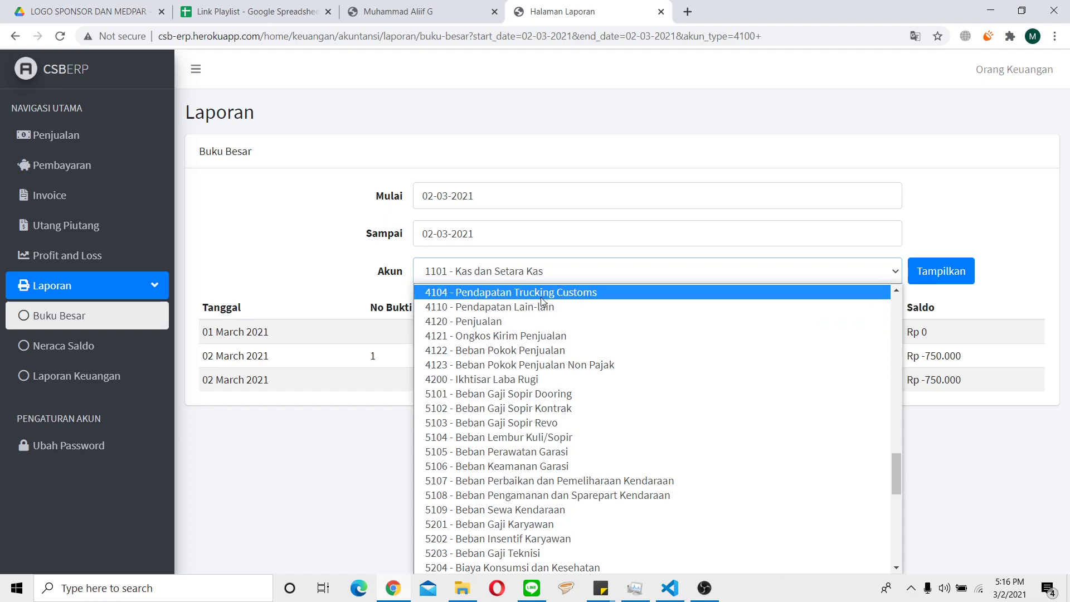
scroll(550, 374, "up", 3)
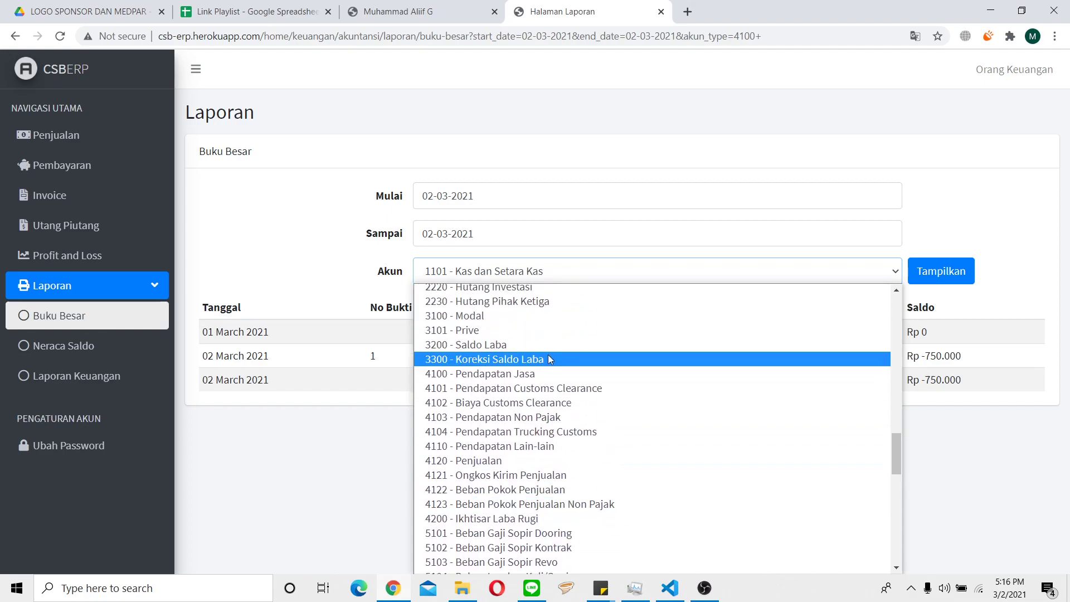
left_click(558, 402)
left_click(943, 270)
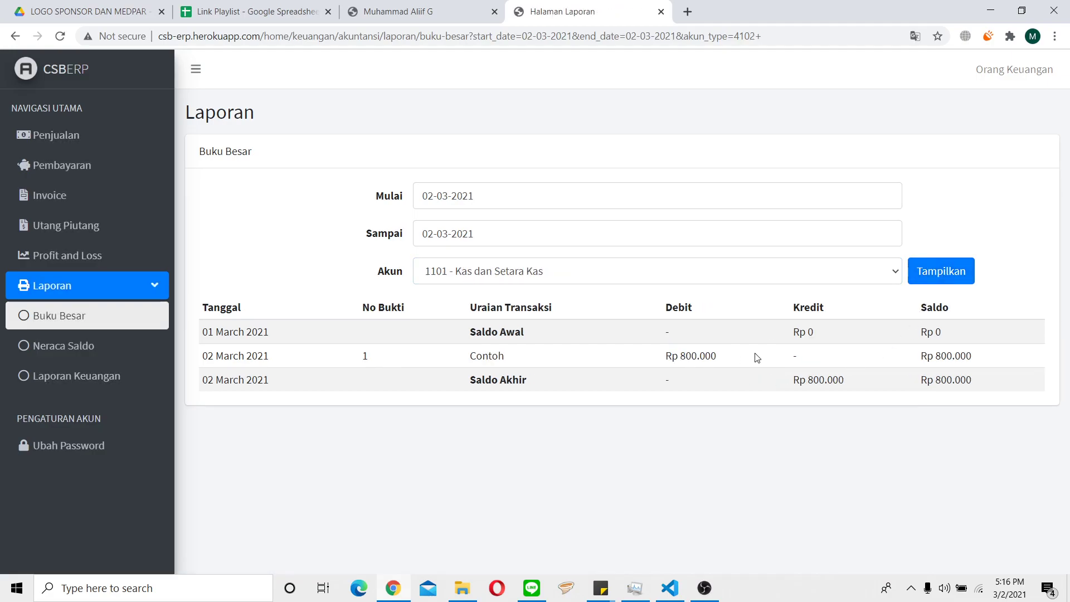
left_click(136, 358)
Check the Neraca Saldo start date and 1108 - Rekening BNI at Rp 1.550.000.
scroll(389, 340, "down", 7)
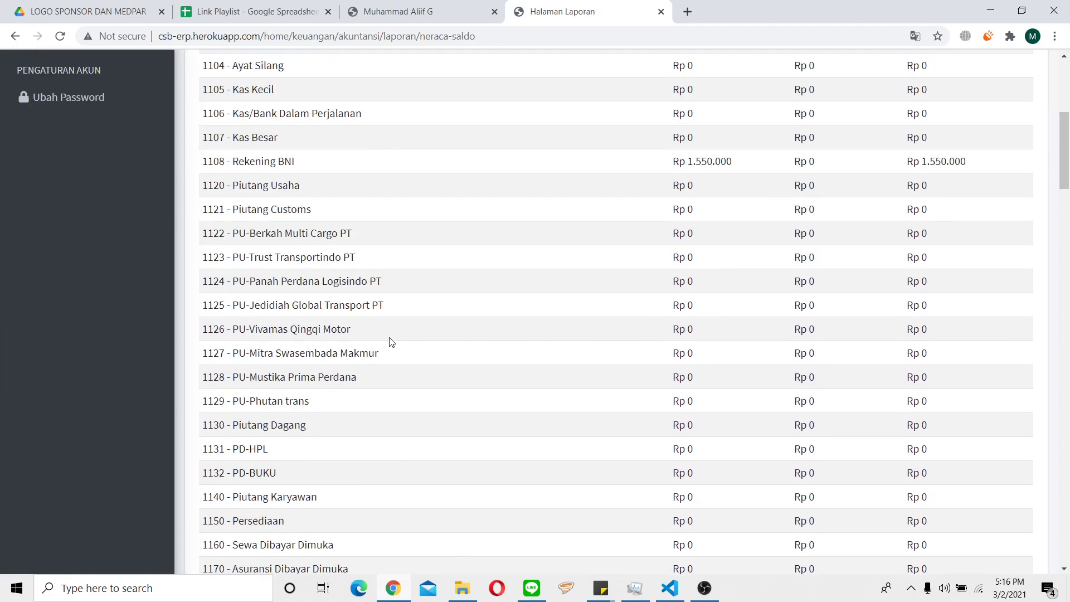
scroll(390, 340, "up", 6)
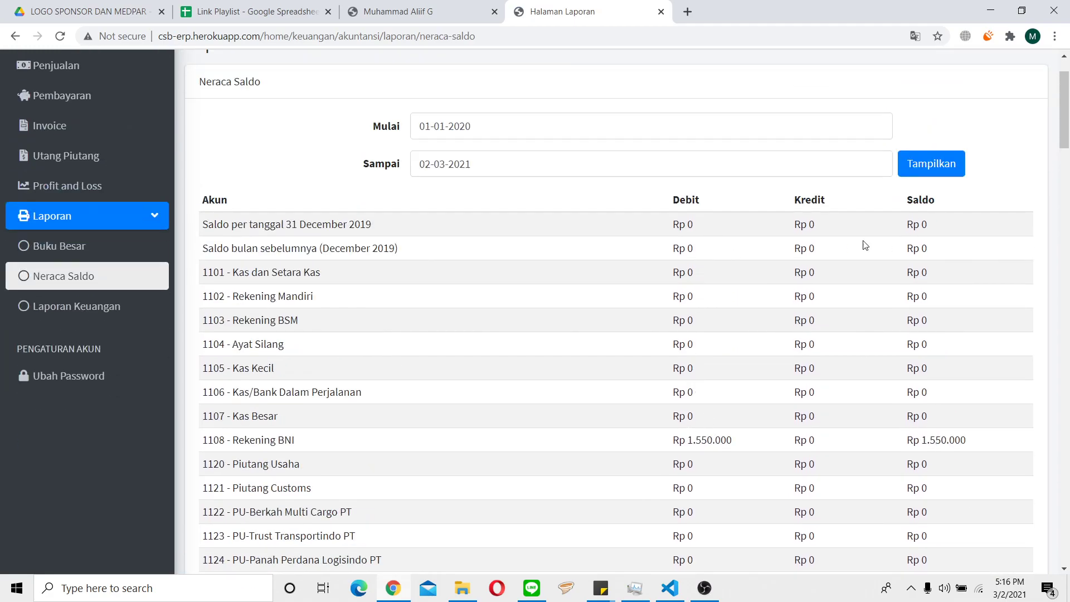
left_click(479, 129)
left_click(79, 306)
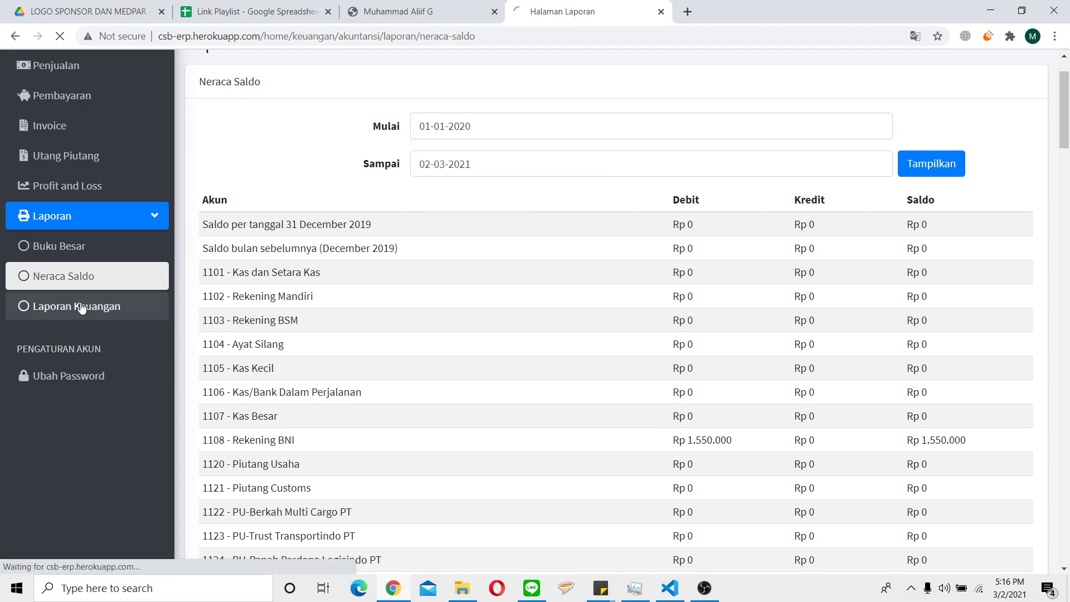
Review the Laporan Keuangan figures (Pendapatan Rp -50.000), then open the user menu showing Keluar.
scroll(724, 412, "down", 3)
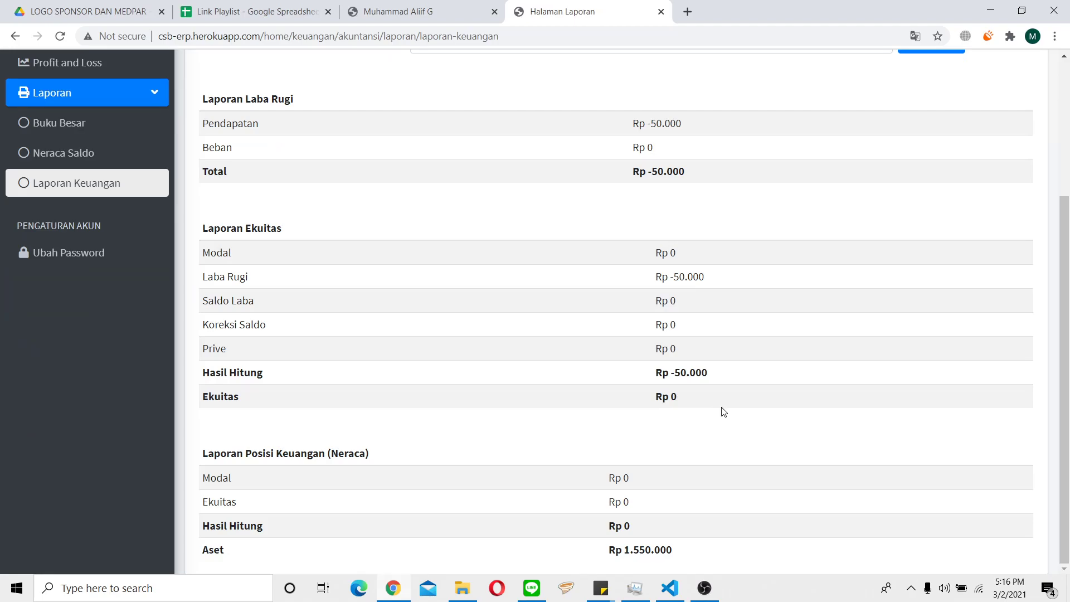
scroll(724, 411, "up", 3)
scroll(724, 412, "down", 3)
scroll(770, 443, "up", 3)
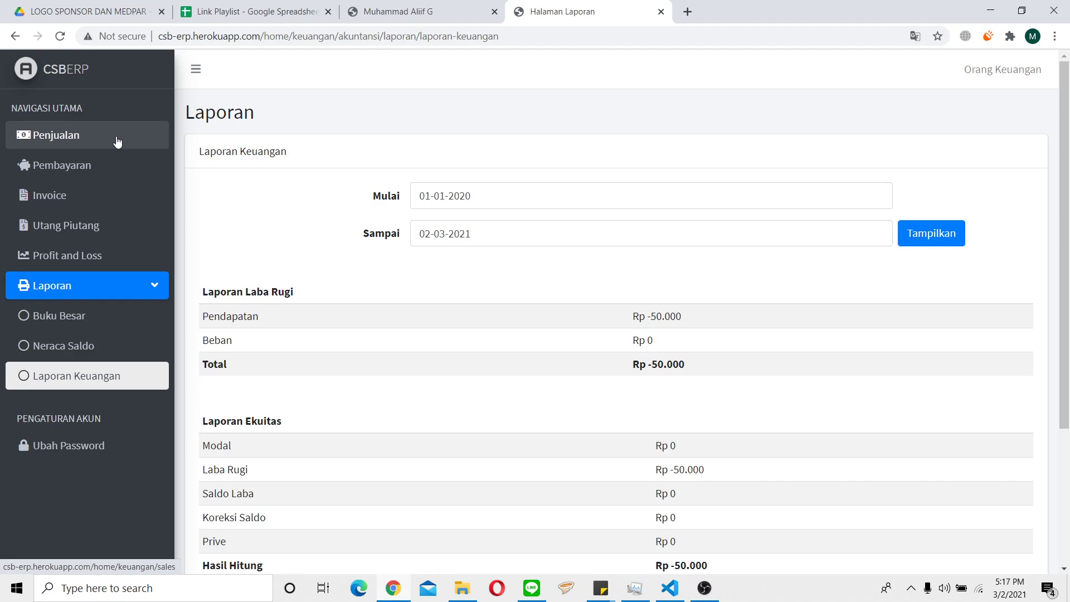
left_click(1012, 70)
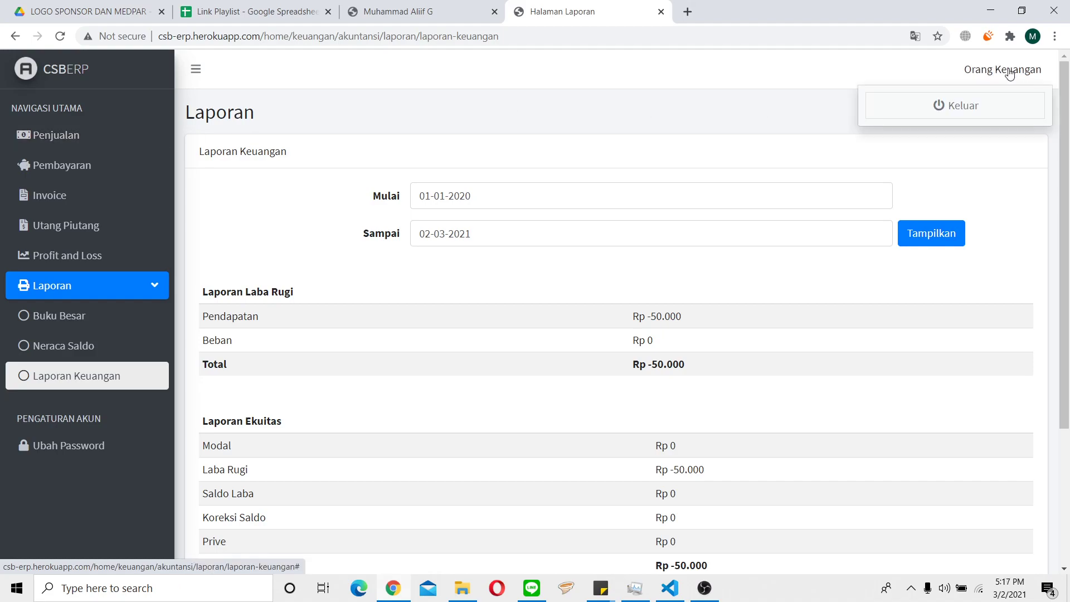